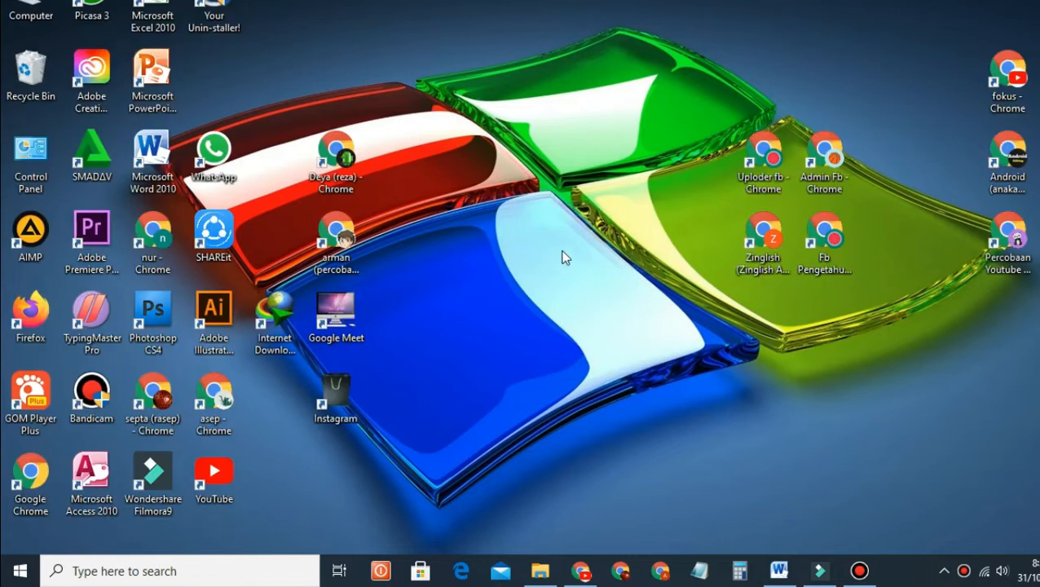
Step: Refresh the desktop twice, then open the tse document from folder a on drive E: in Word
right_click(454, 152)
click(501, 198)
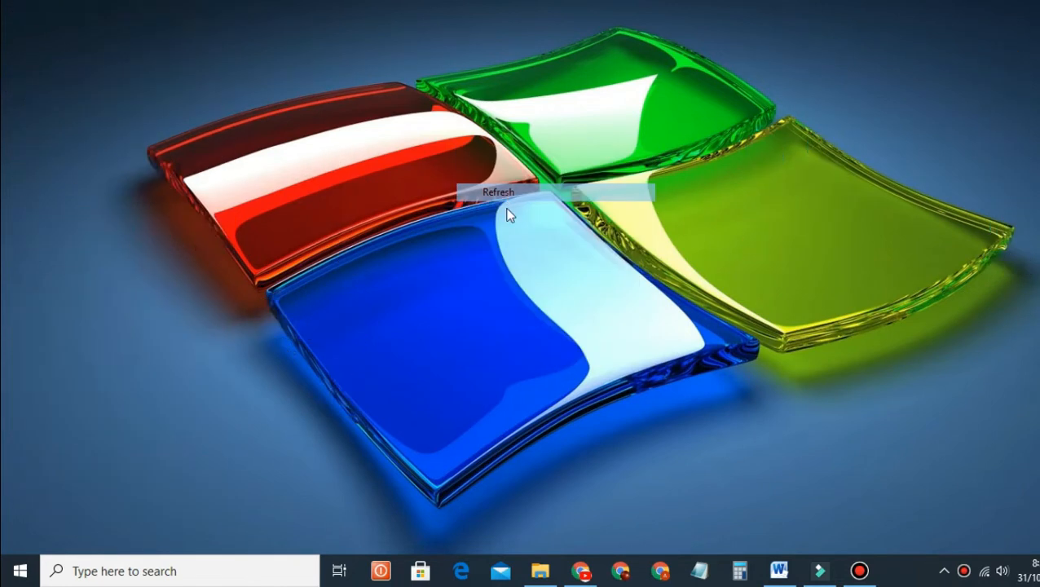
right_click(500, 181)
click(529, 225)
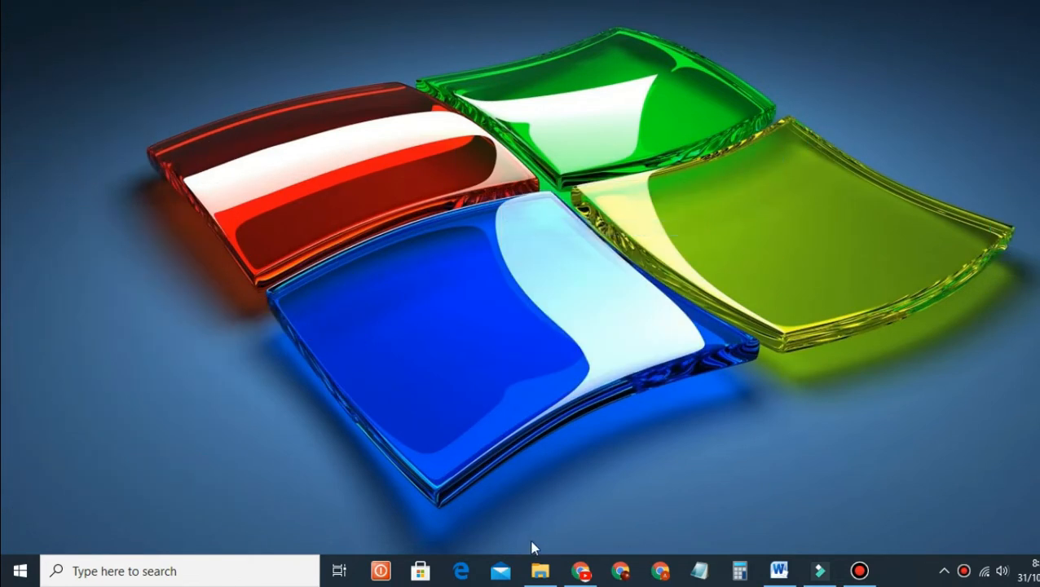
click(545, 569)
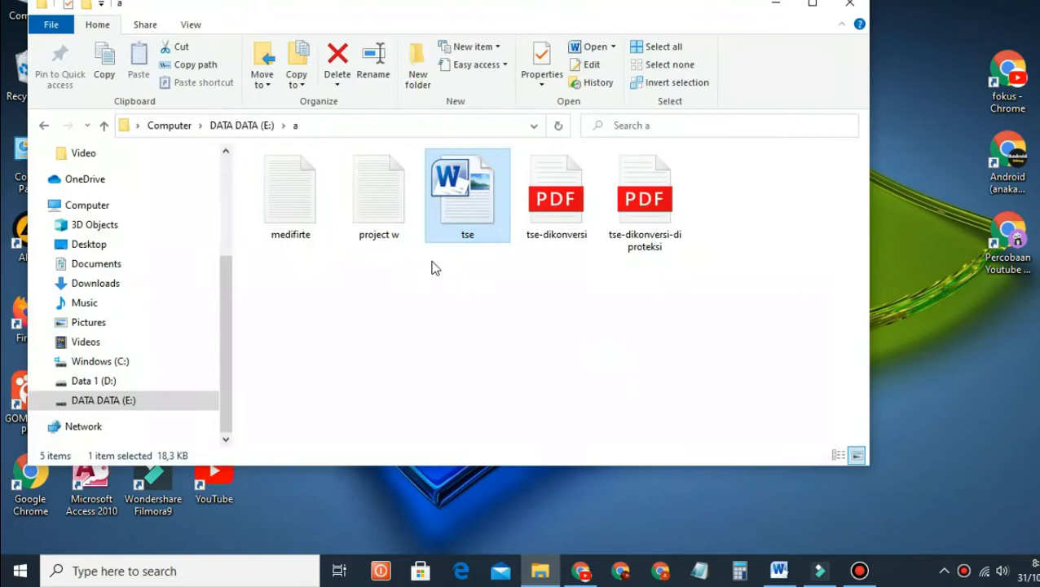
double_click(470, 214)
Step: Dismiss the promo popup, select the word 'buah', then open and dismiss its context menu
scroll(530, 306, down, 7)
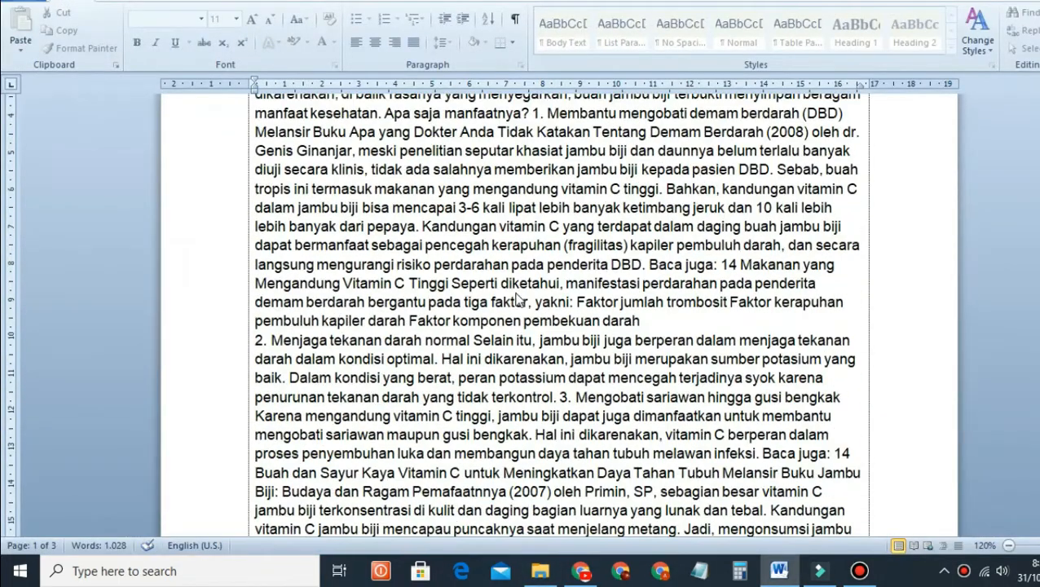
scroll(619, 326, up, 7)
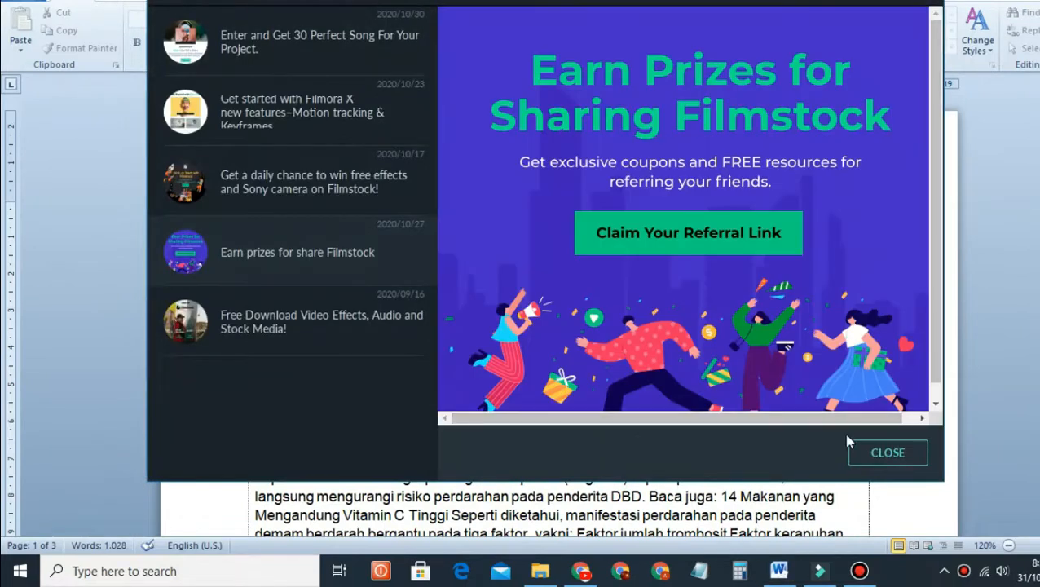
click(887, 453)
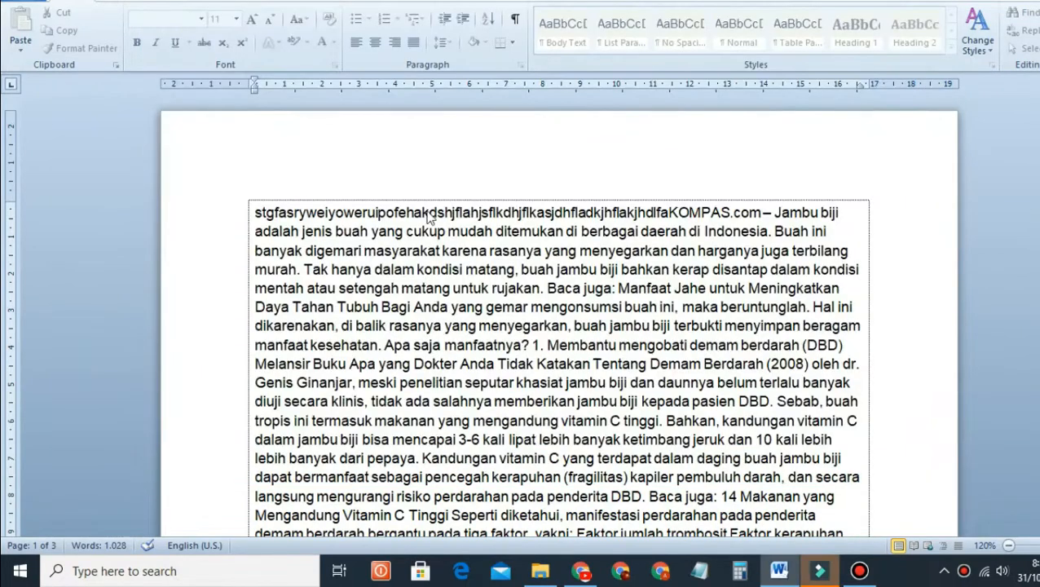
scroll(339, 259, down, 4)
scroll(377, 146, up, 3)
double_click(357, 141)
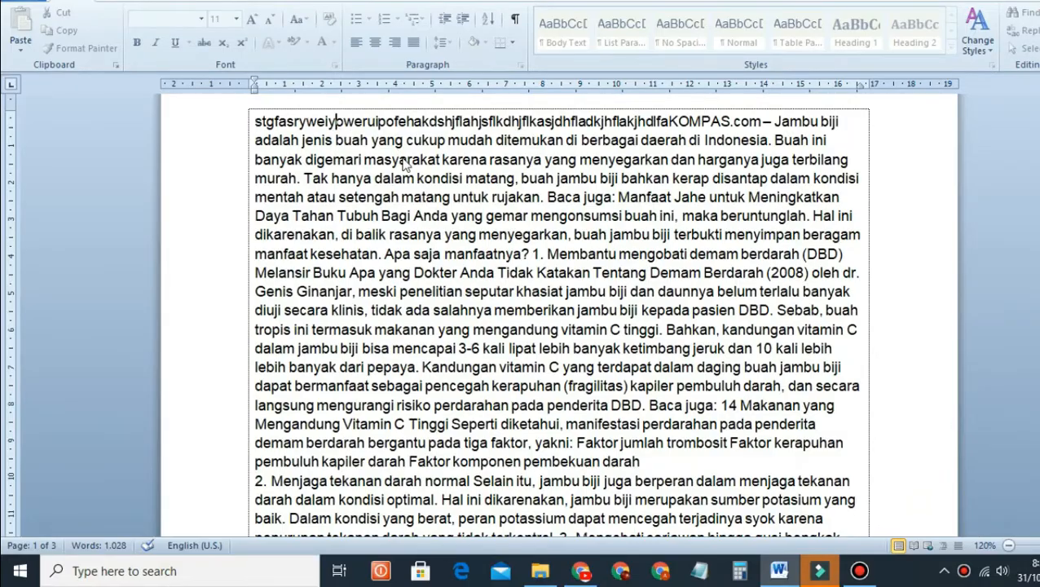
scroll(408, 159, down, 3)
right_click(412, 137)
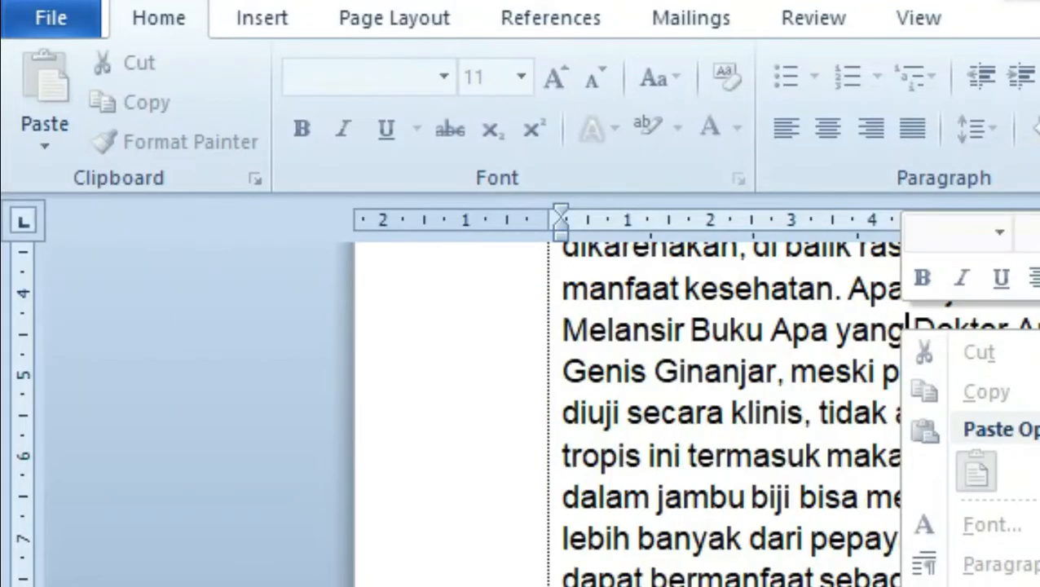
scroll(733, 456, down, 5)
scroll(733, 456, up, 8)
click(724, 580)
Step: Scroll through all three pages of the article, then exit Word
scroll(723, 575, down, 5)
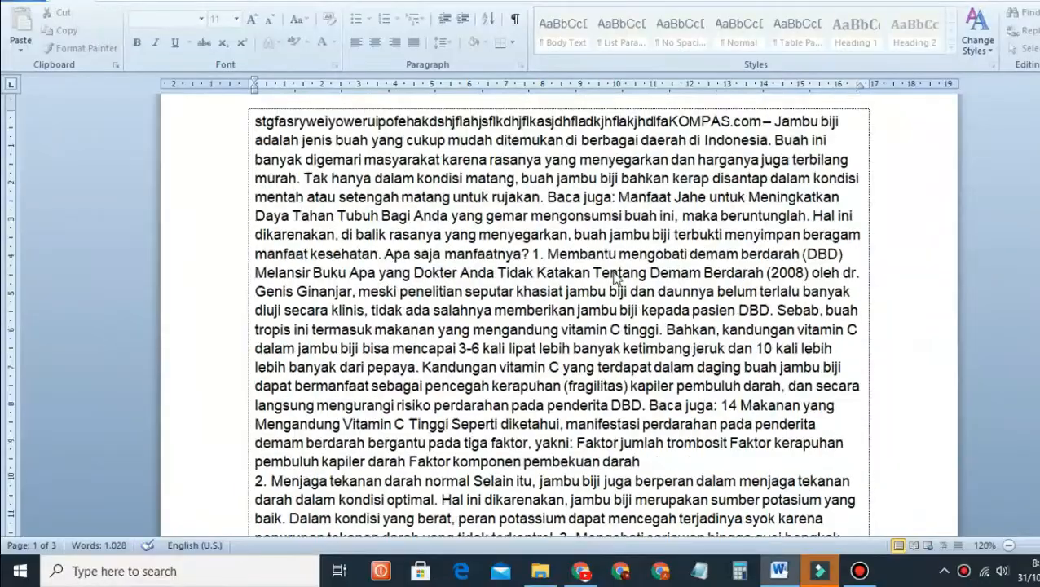
scroll(661, 444, down, 12)
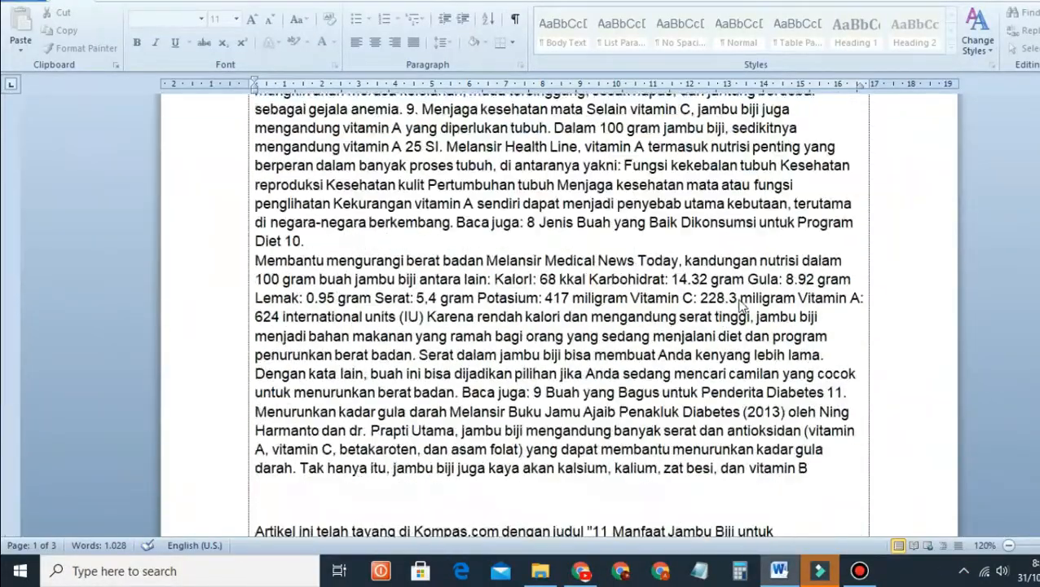
scroll(738, 304, down, 20)
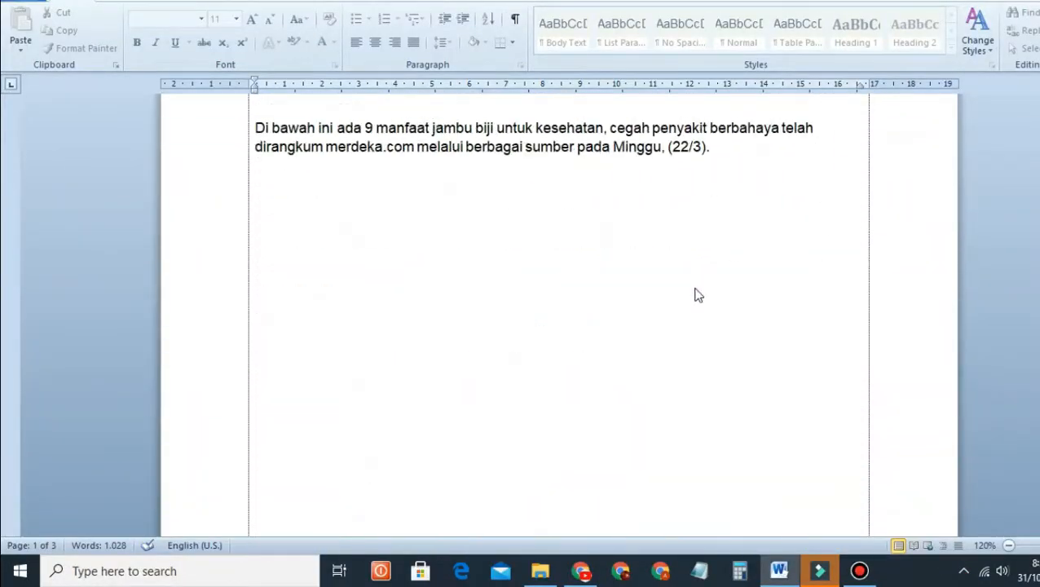
scroll(699, 293, down, 3)
scroll(703, 291, up, 20)
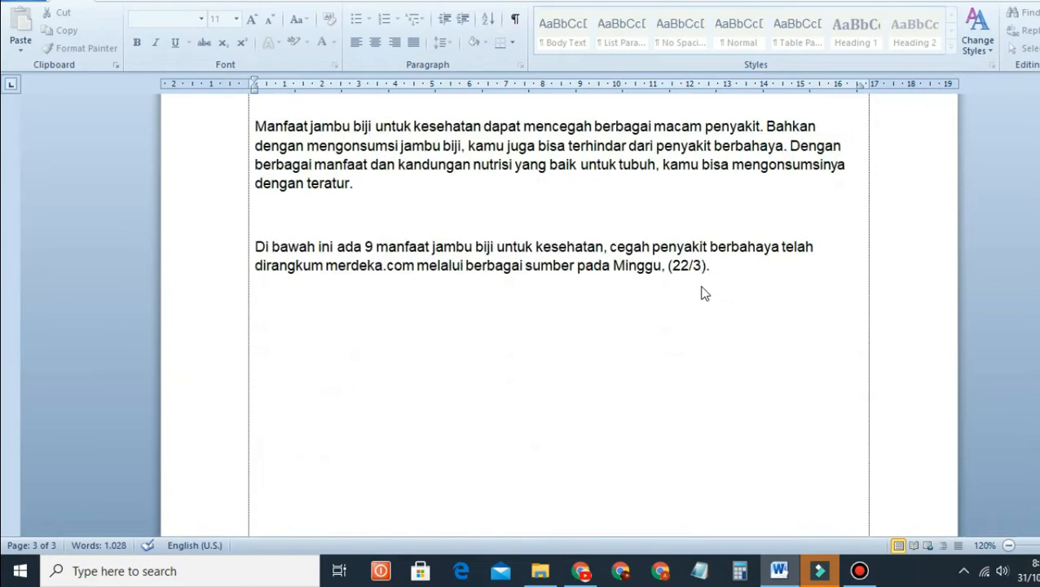
scroll(702, 286, up, 20)
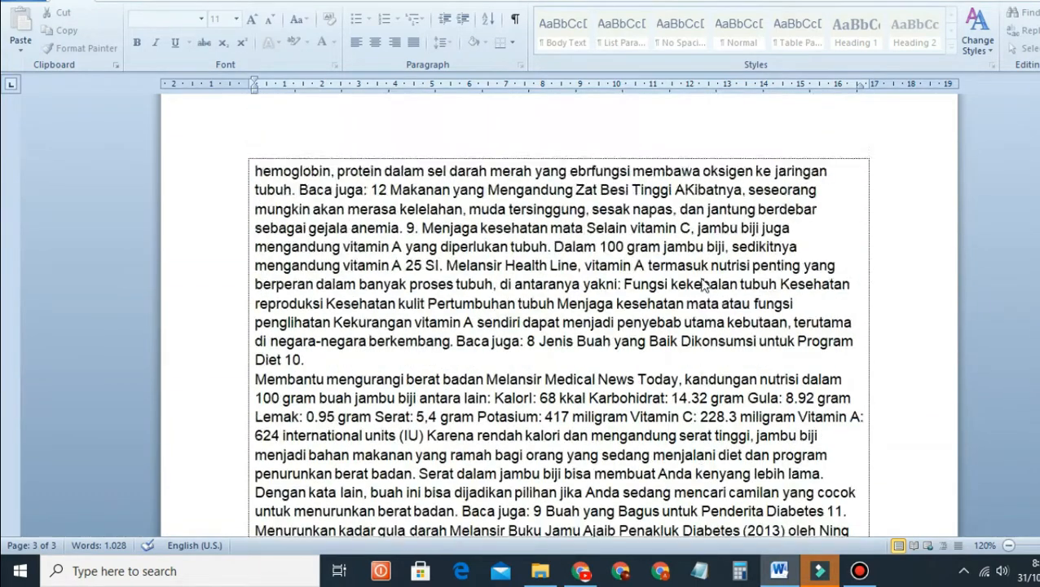
scroll(705, 277, up, 5)
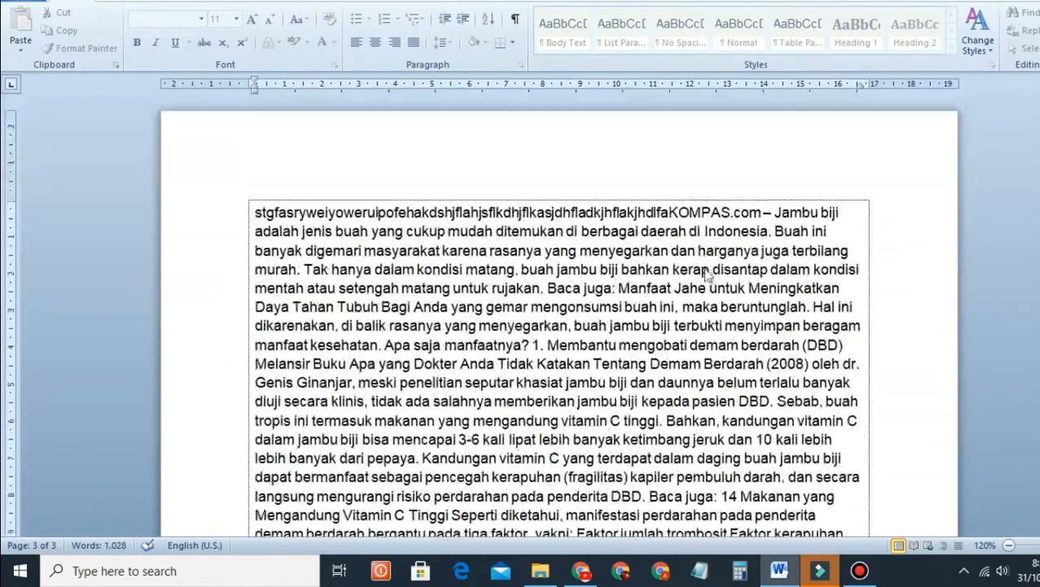
scroll(399, 259, down, 10)
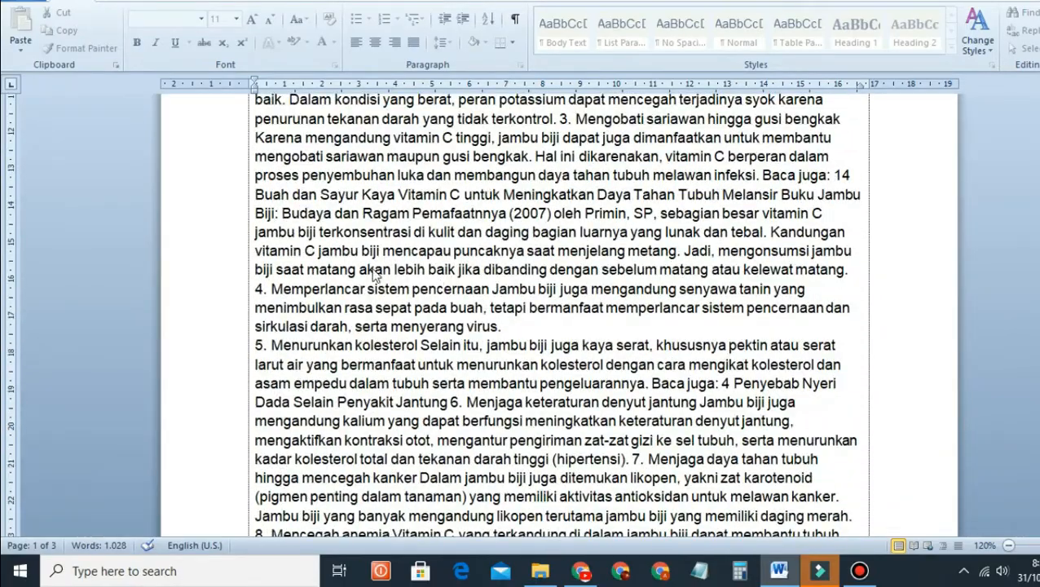
scroll(374, 275, up, 9)
scroll(548, 311, down, 4)
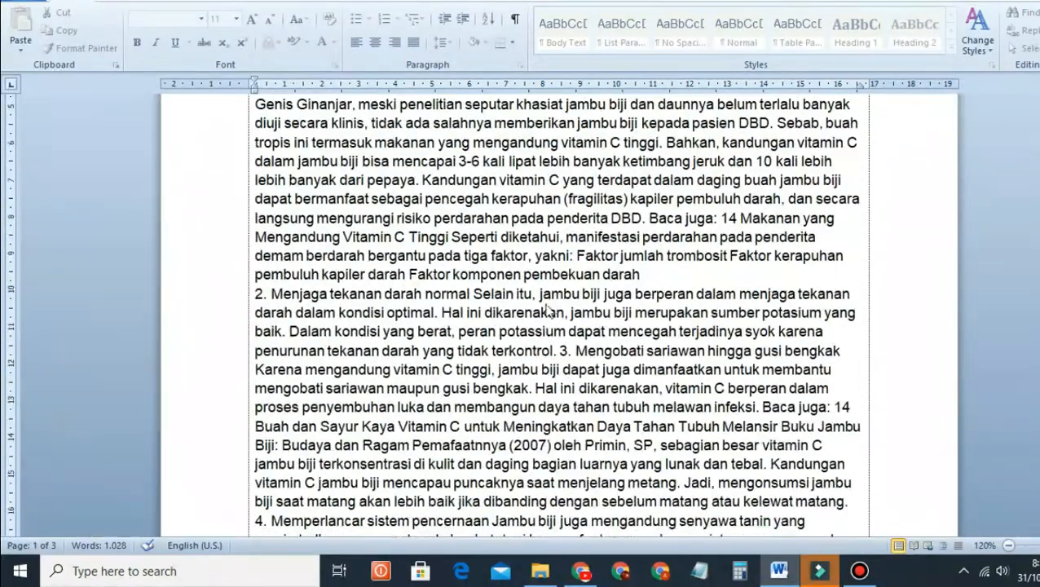
scroll(548, 310, down, 18)
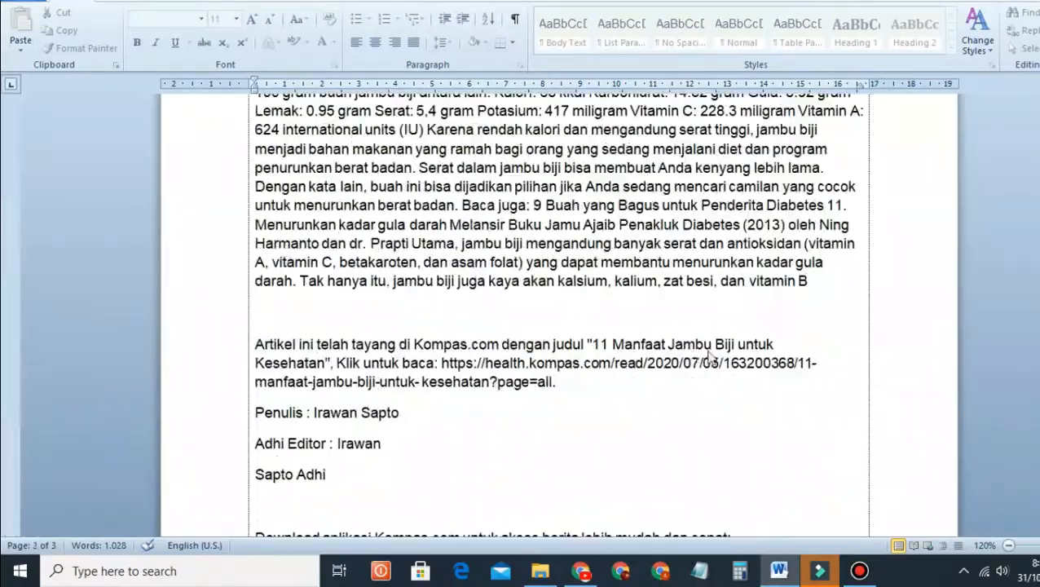
scroll(708, 353, up, 10)
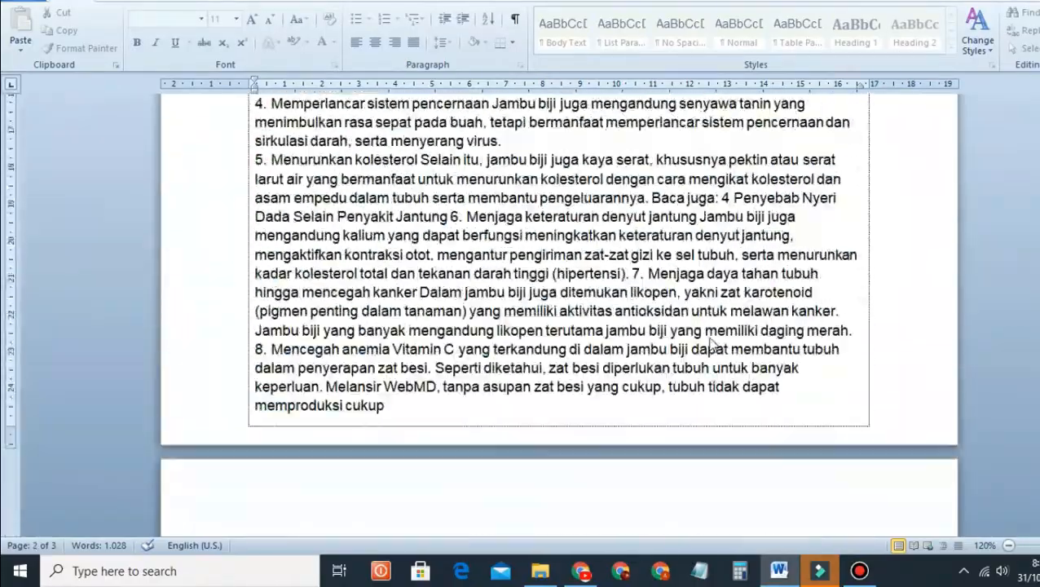
scroll(708, 348, up, 15)
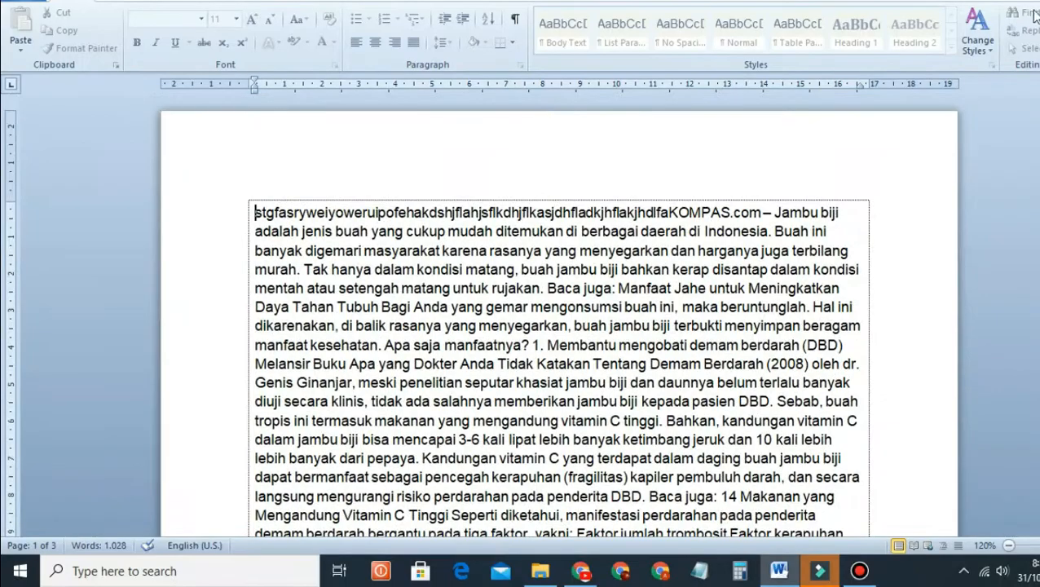
click(1036, 2)
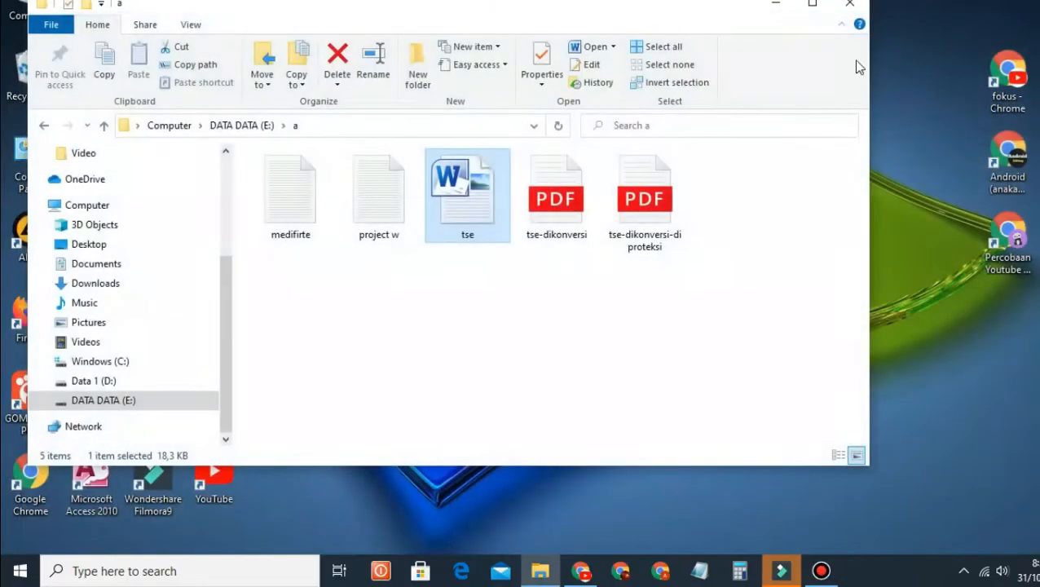
Step: Minimize File Explorer and refresh the desktop three times
click(785, 4)
right_click(513, 168)
click(548, 214)
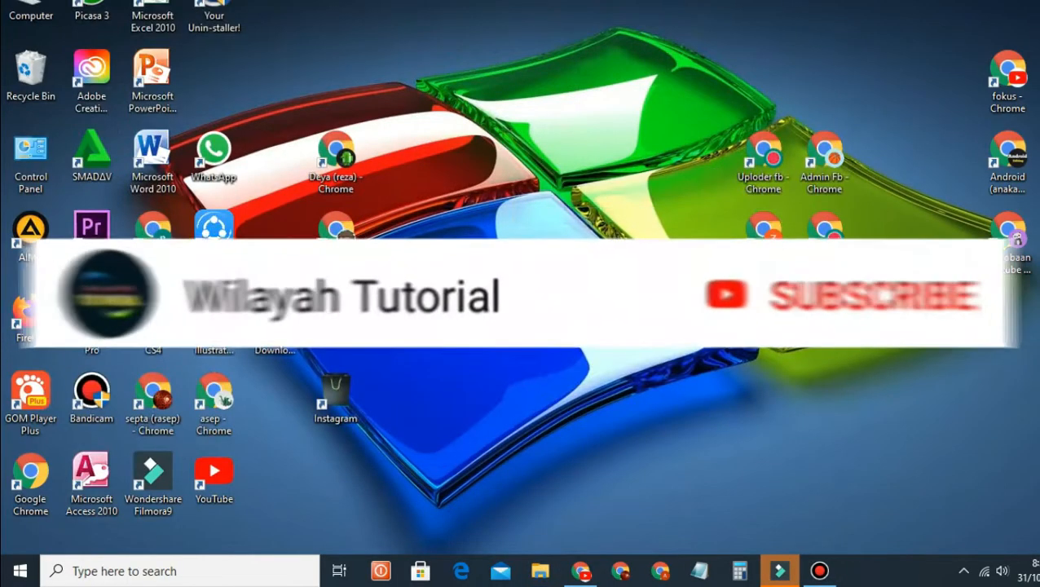
right_click(484, 153)
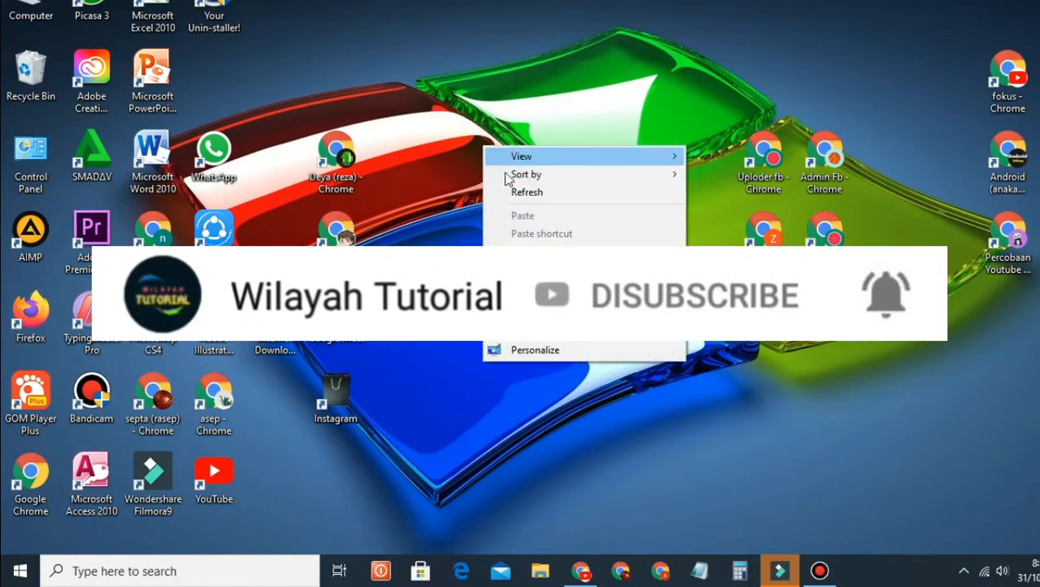
click(514, 190)
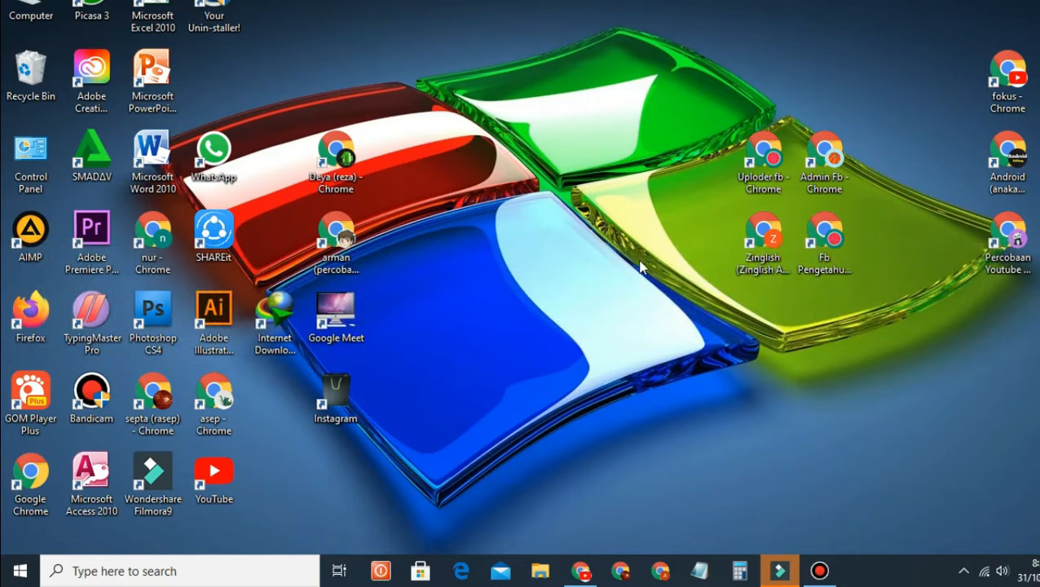
right_click(530, 218)
click(573, 256)
Step: Open a new File Explorer window on drive DATA DATA (E:)
click(540, 571)
scroll(110, 430, down, 3)
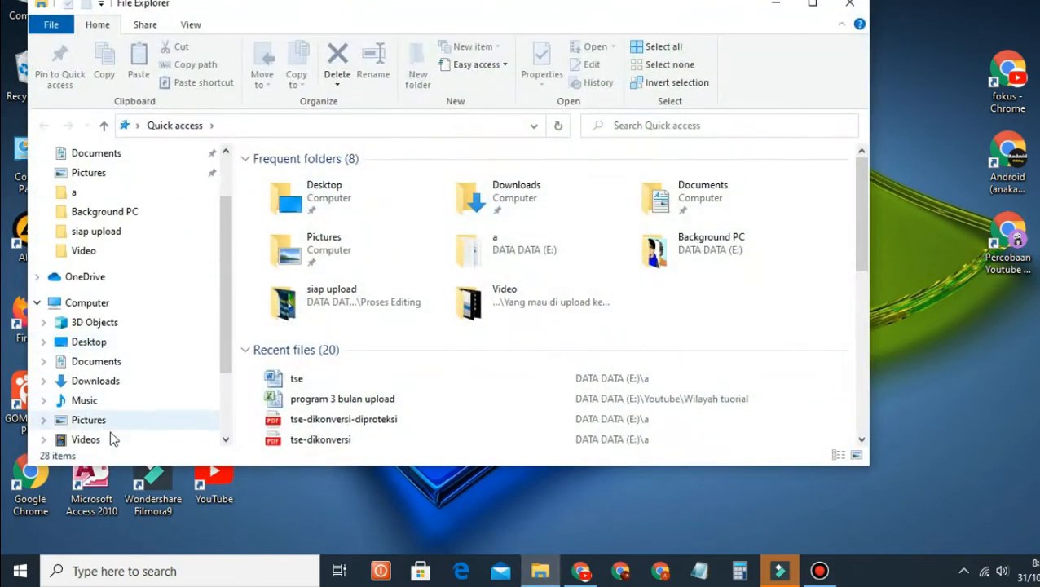
click(122, 404)
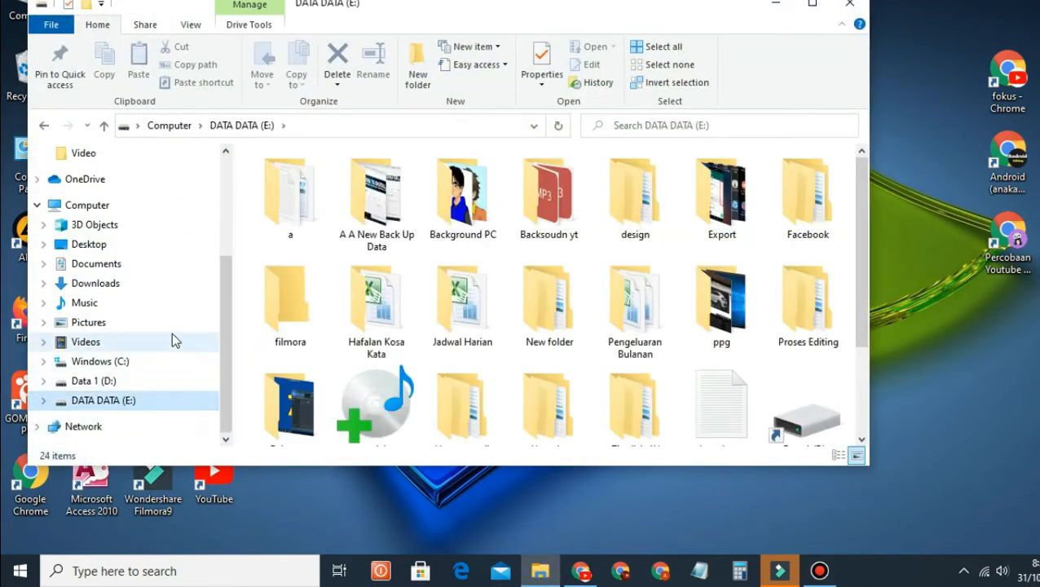
Step: Hide the file window, refresh the desktop twice, and launch Word with a blank document
click(779, 12)
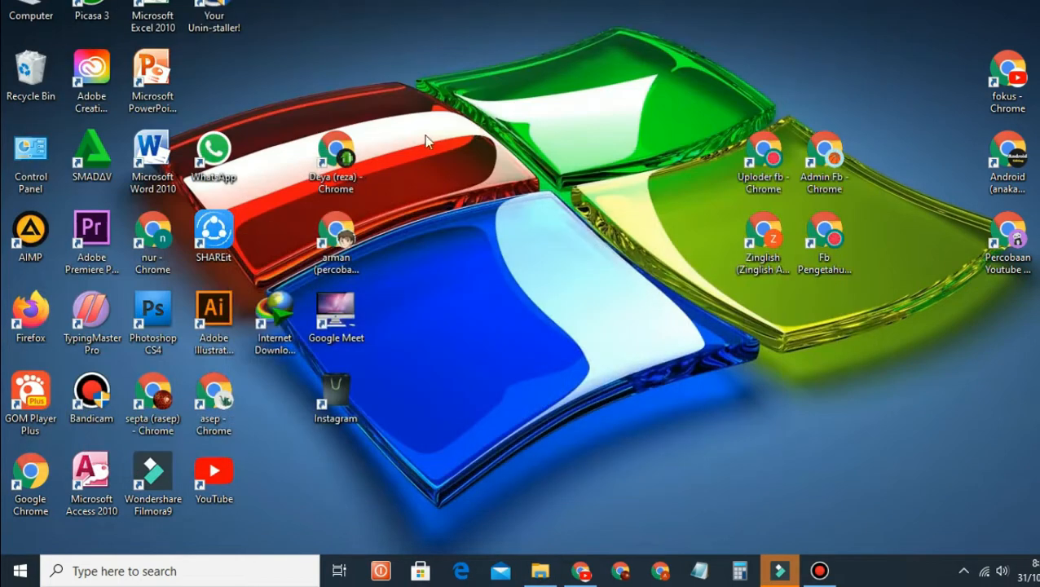
right_click(476, 128)
click(510, 170)
right_click(526, 208)
click(561, 241)
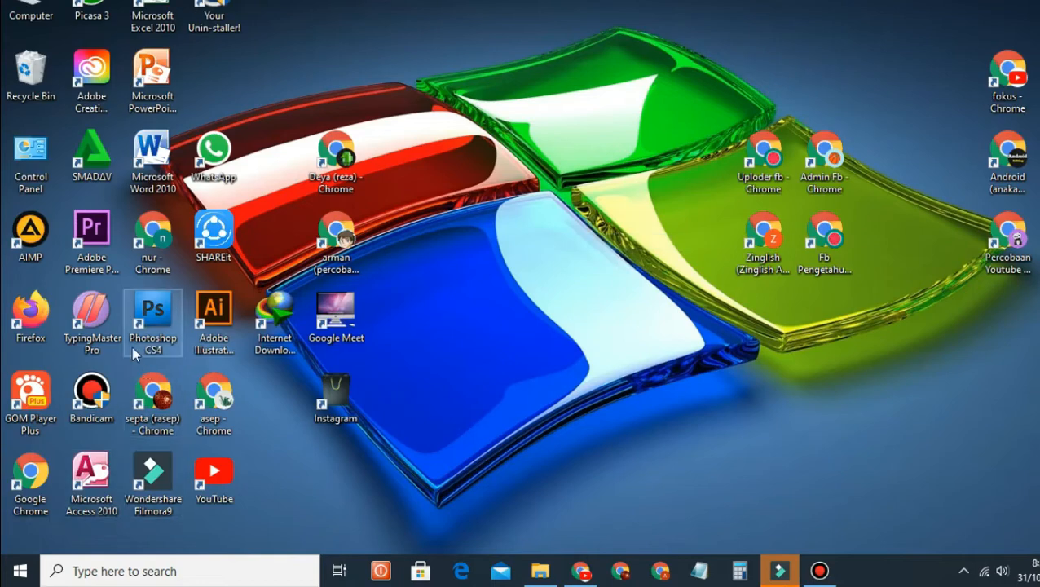
double_click(157, 181)
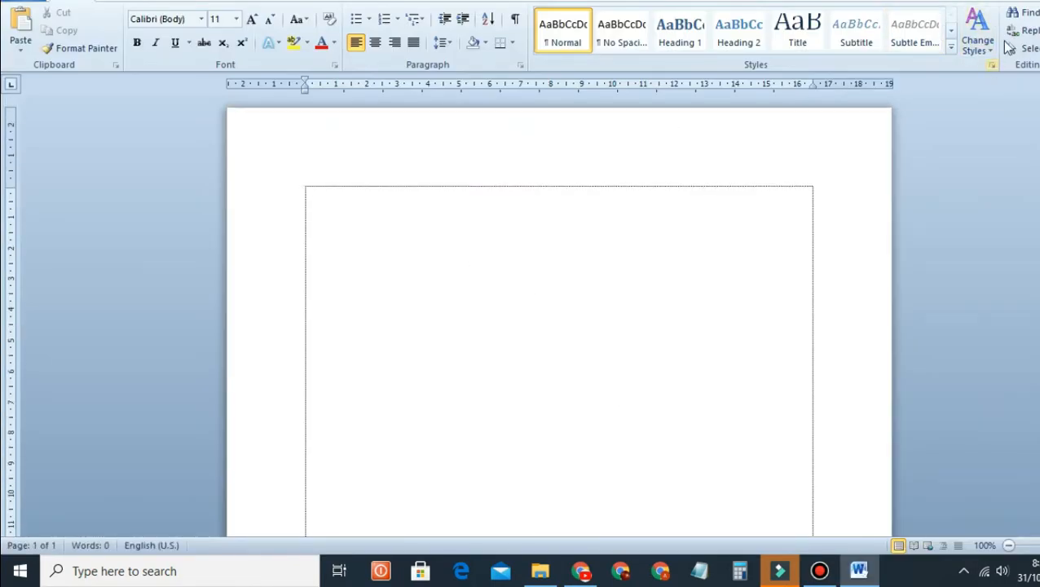
Step: Minimize the blank Word document, restore it from the taskbar, then minimize it again
key(super+d)
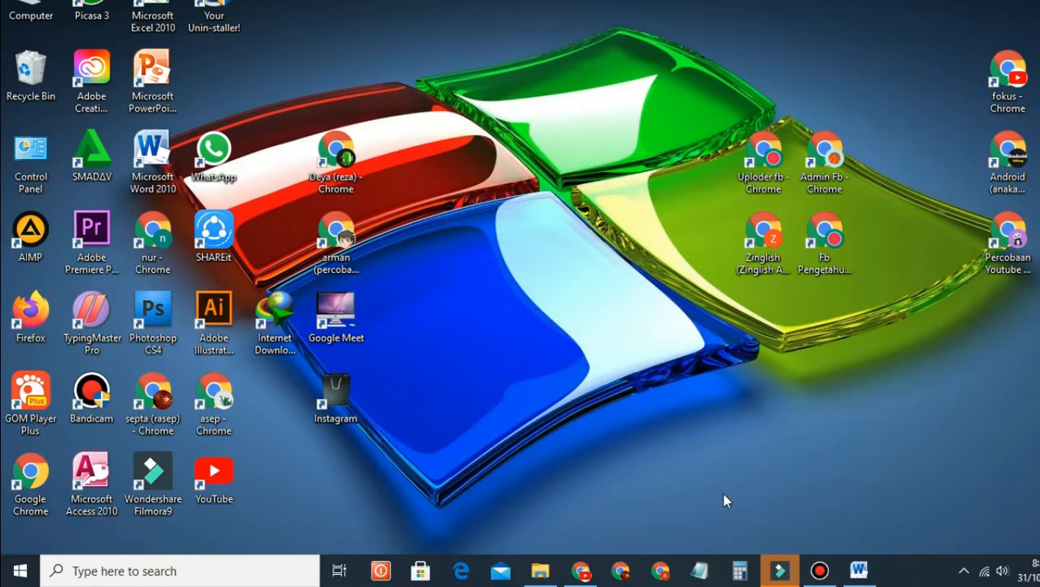
click(858, 571)
key(super+d)
Step: Launch Chrome, move its window up-left, and search Google for 'manfaat jeruk nipis'
double_click(342, 232)
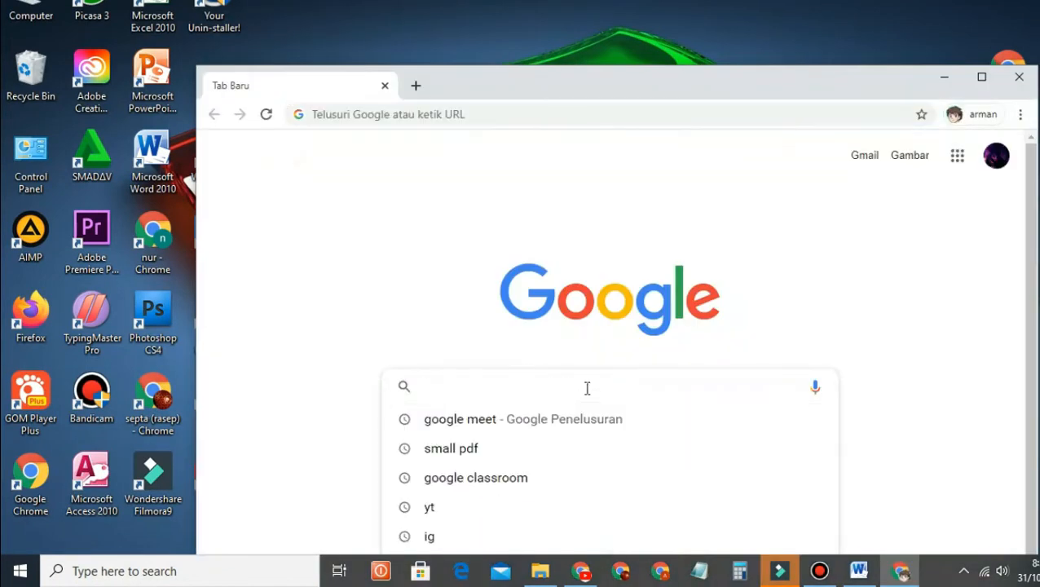
drag(720, 88, 681, 13)
click(495, 295)
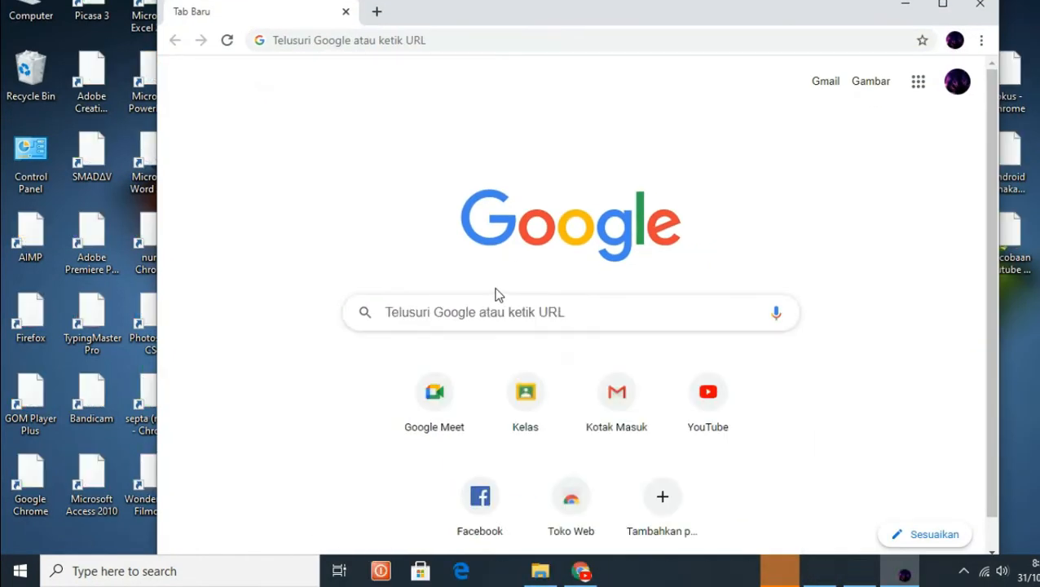
click(464, 312)
text(mas)
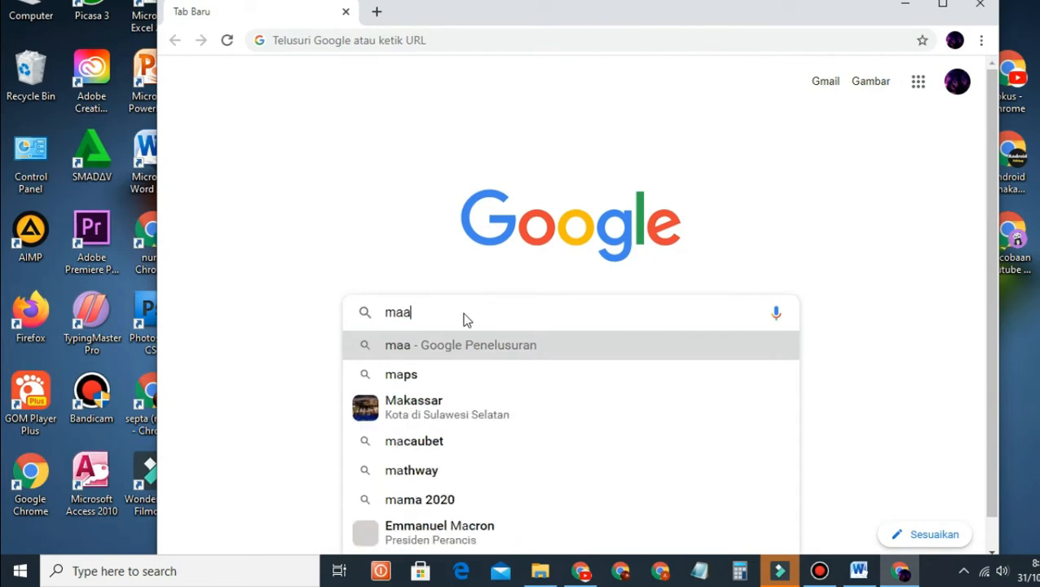
key(BackSpace)
text(nfaa)
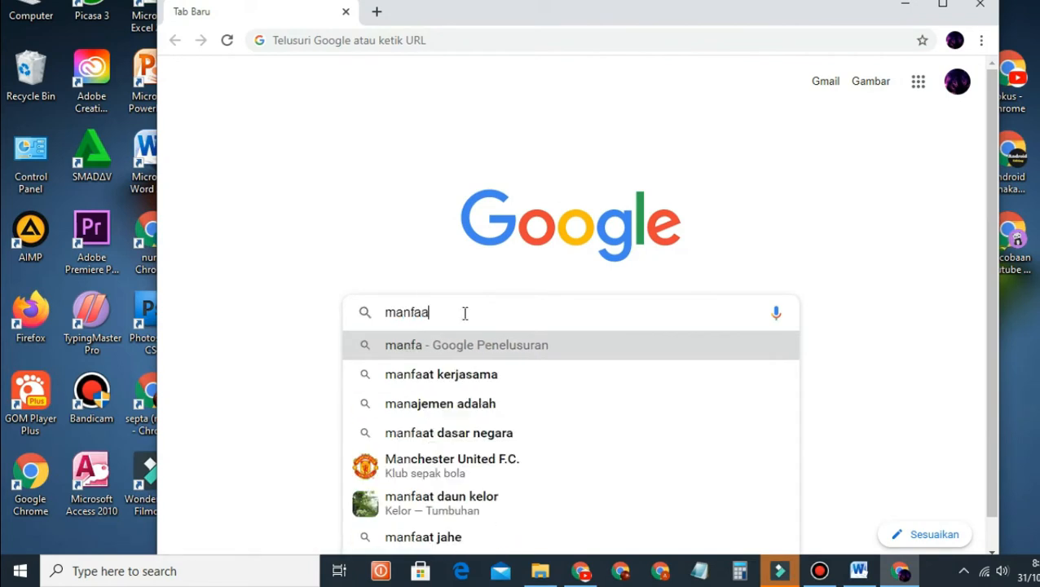
text(t jer)
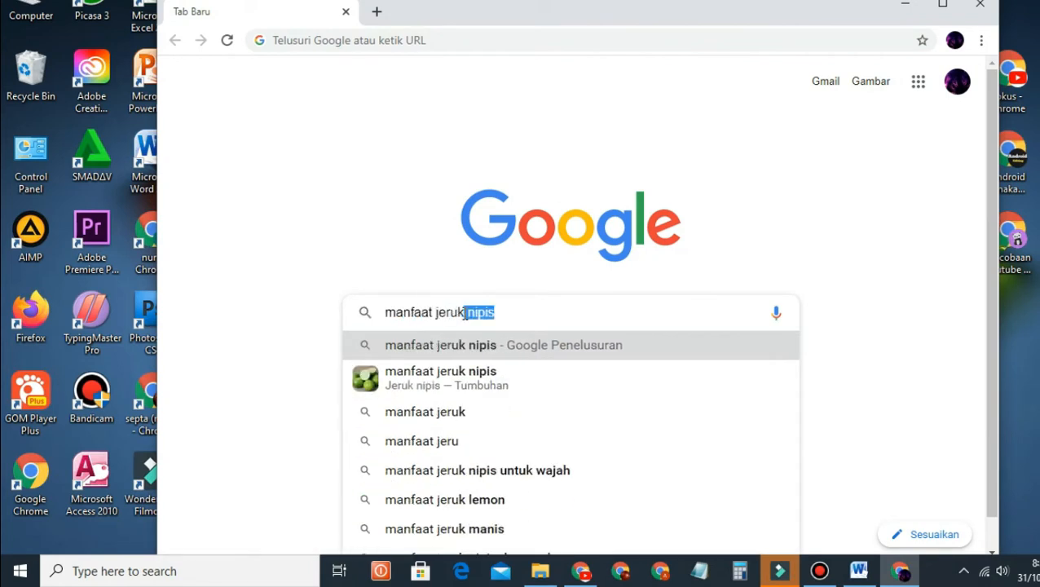
text(uk)
key(Return)
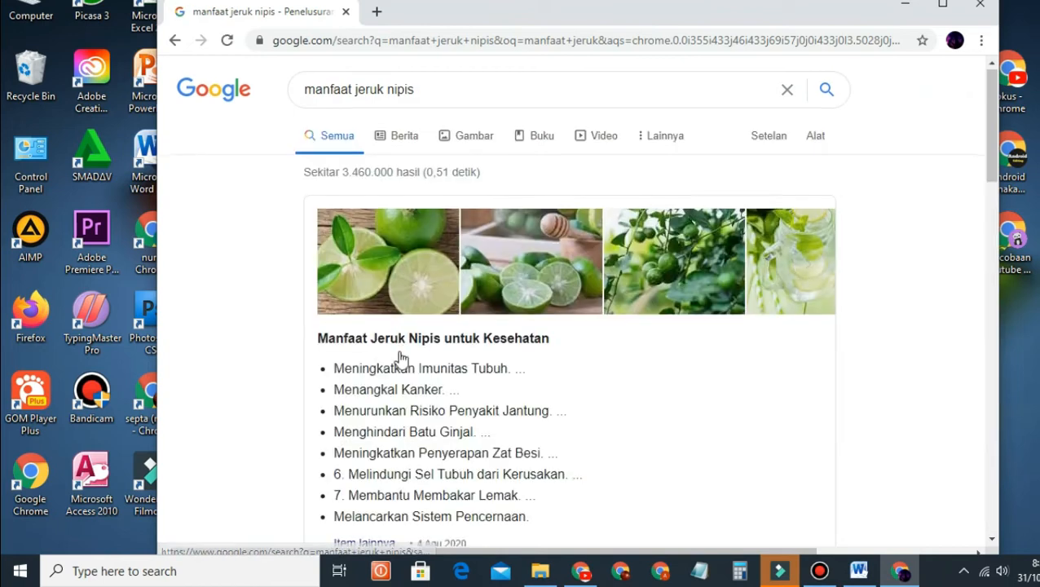
Step: Maximize Chrome and copy the Tokopedia lime article from its title through section 15
scroll(401, 359, down, 3)
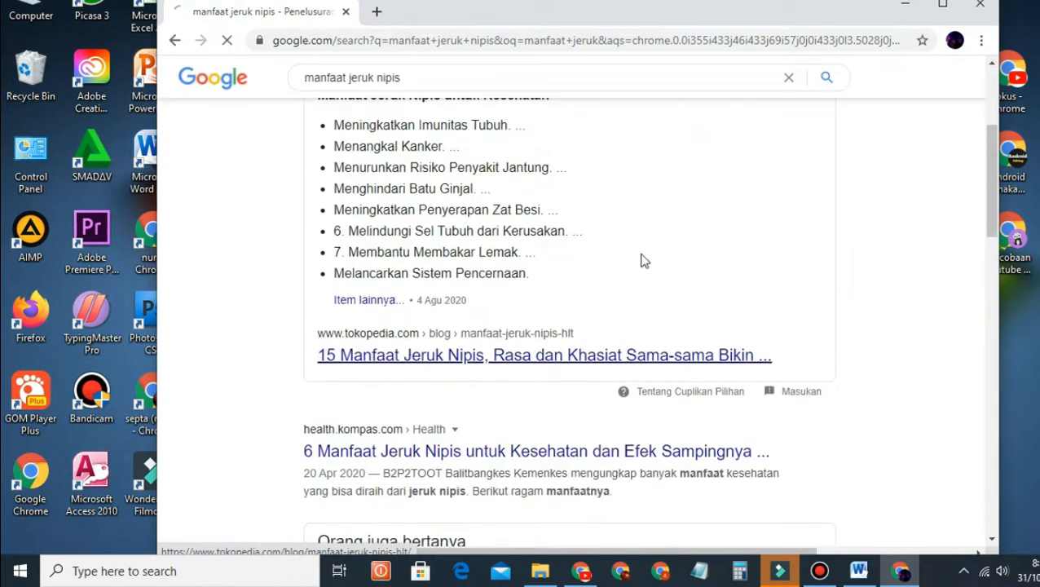
click(940, 5)
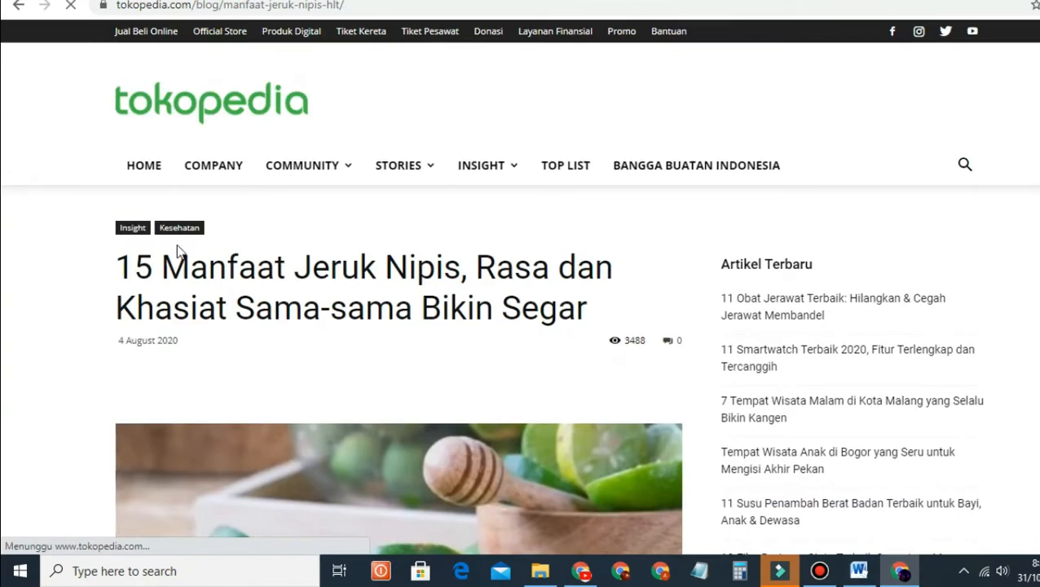
drag(124, 262, 470, 333)
scroll(554, 427, down, 20)
scroll(570, 424, down, 20)
scroll(570, 419, down, 20)
scroll(591, 375, up, 5)
right_click(469, 334)
click(499, 345)
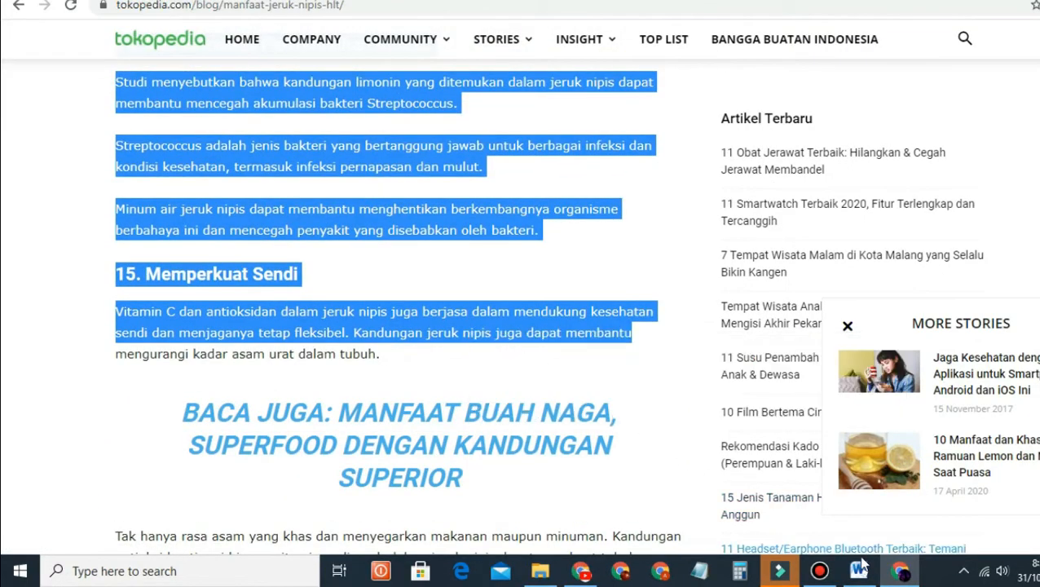
key(alt+Tab)
Step: Paste the copied lime article into the blank document as plain text and review it
right_click(457, 245)
click(539, 304)
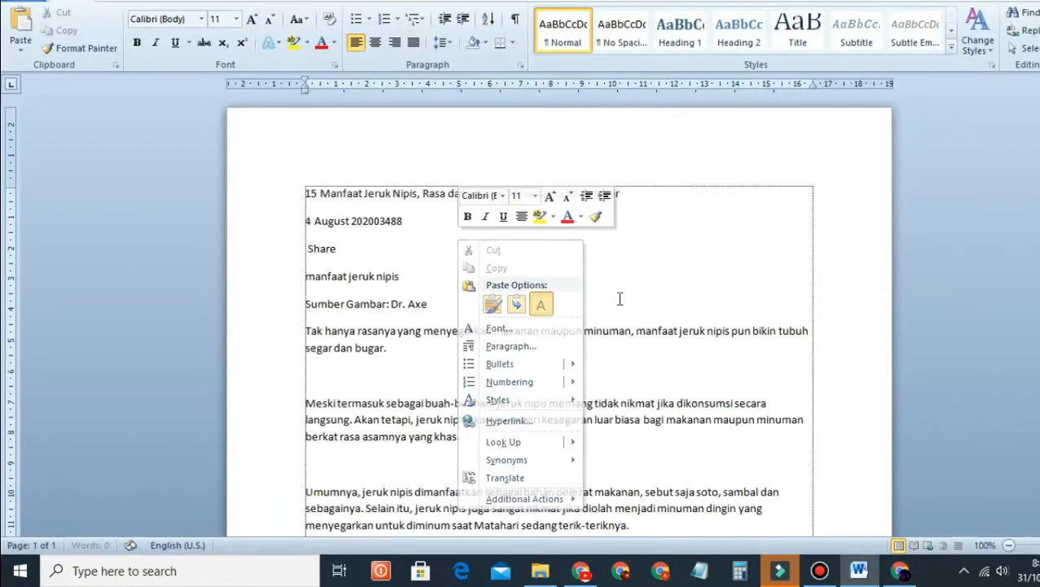
scroll(644, 309, up, 5)
scroll(637, 325, up, 9)
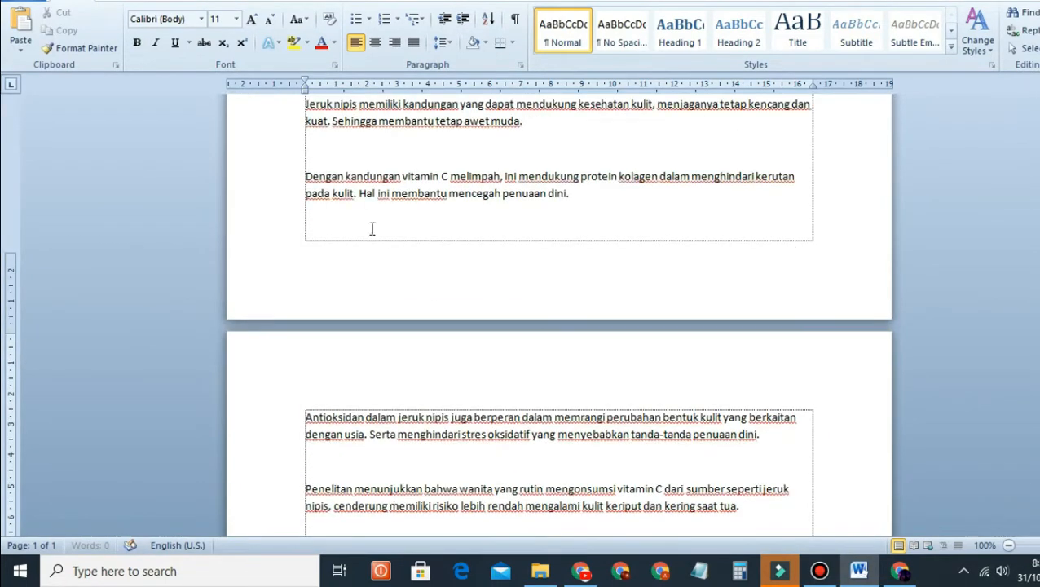
drag(345, 176, 753, 200)
scroll(753, 200, up, 3)
drag(599, 249, 577, 261)
right_click(505, 262)
click(350, 170)
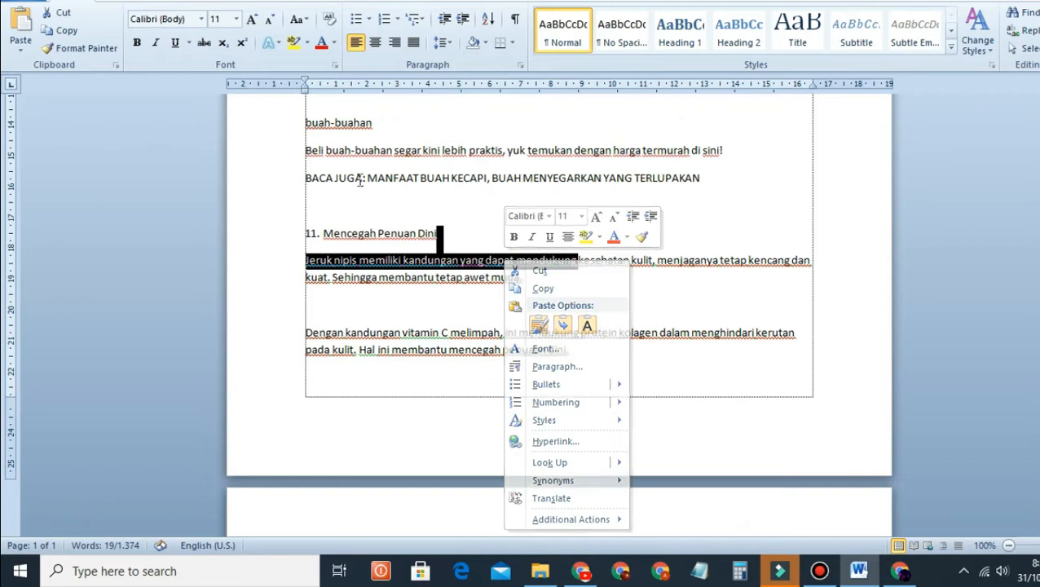
scroll(610, 269, up, 10)
Step: Close the document, saving it as 'tes test' in folder a on DATA DATA (E:)
key(alt+F4)
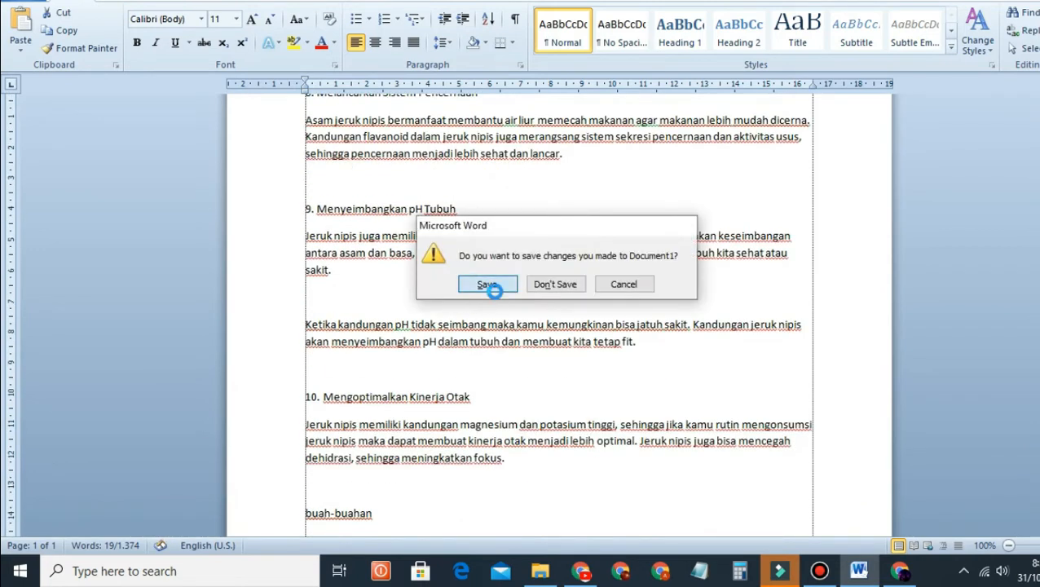
click(488, 284)
key(BackSpace)
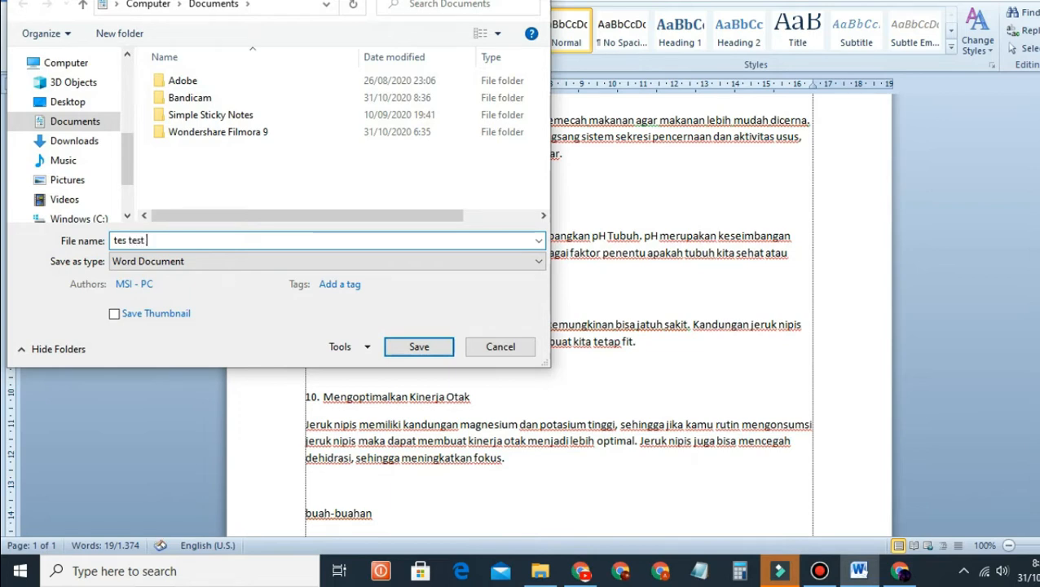
text(tes test)
scroll(88, 195, down, 3)
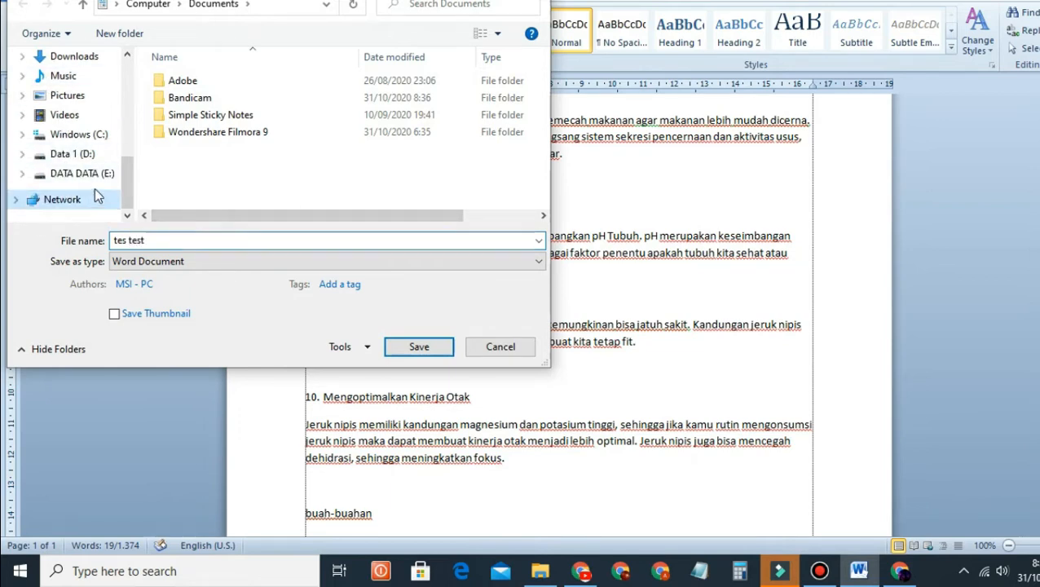
click(82, 173)
double_click(183, 81)
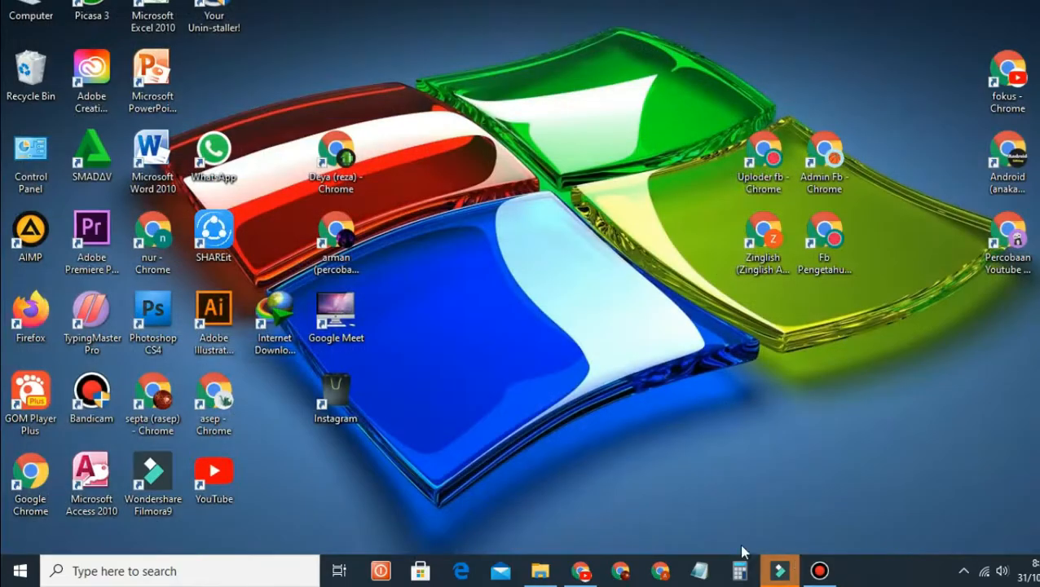
Step: Open 'tes test' from folder a on DATA DATA (E:) in Word
click(539, 570)
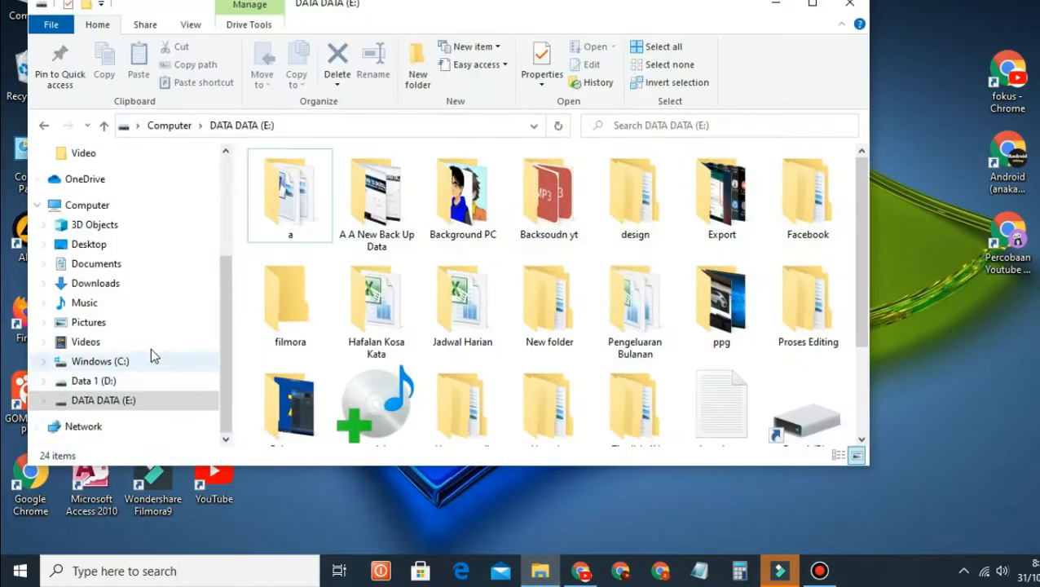
double_click(285, 199)
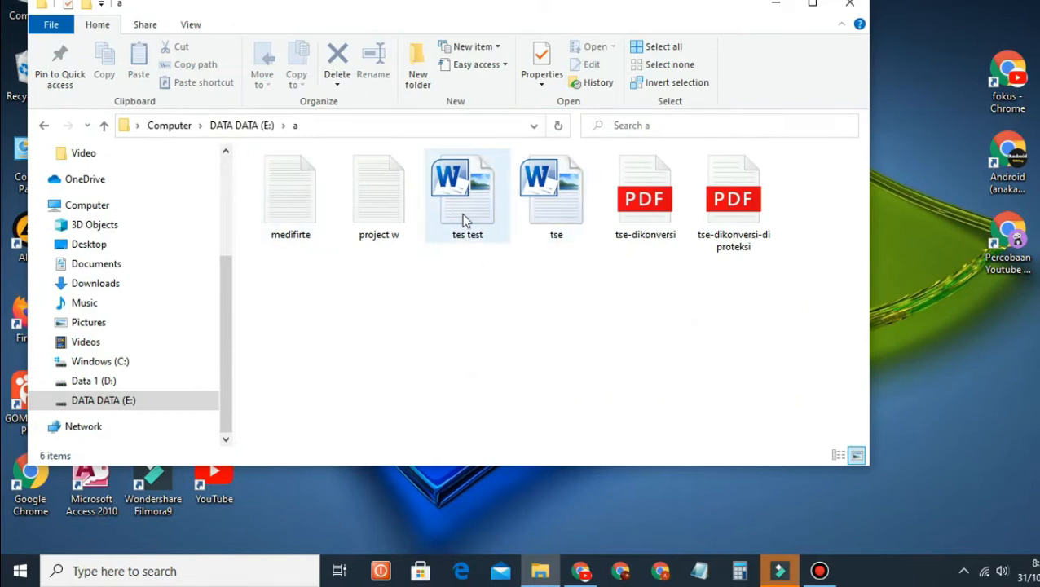
mouse_move(483, 216)
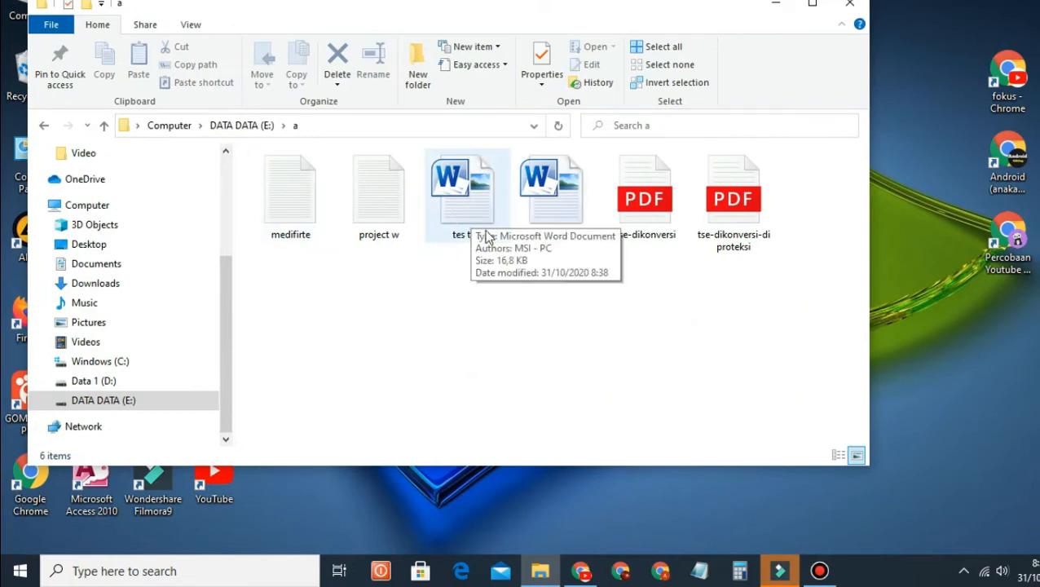
double_click(457, 201)
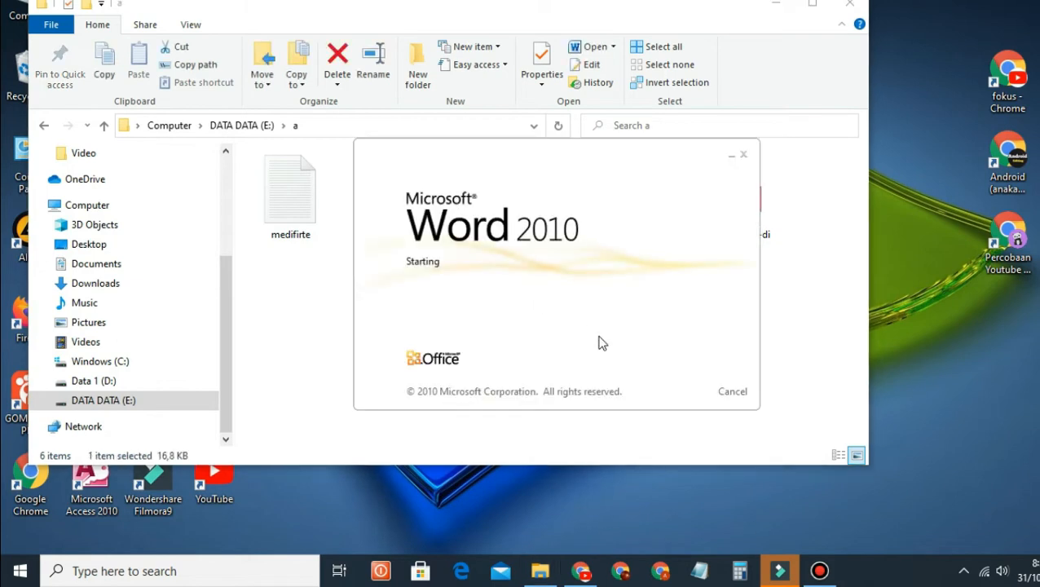
Step: Scroll through the lime article, selecting several passages along the way
scroll(539, 299, down, 12)
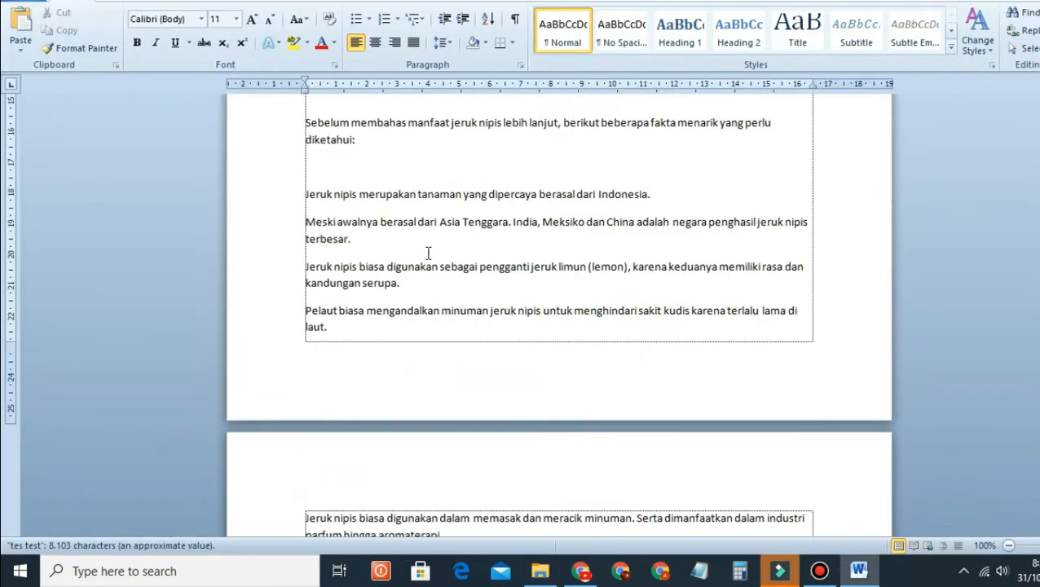
drag(352, 195, 626, 267)
scroll(449, 363, down, 5)
drag(408, 301, 618, 371)
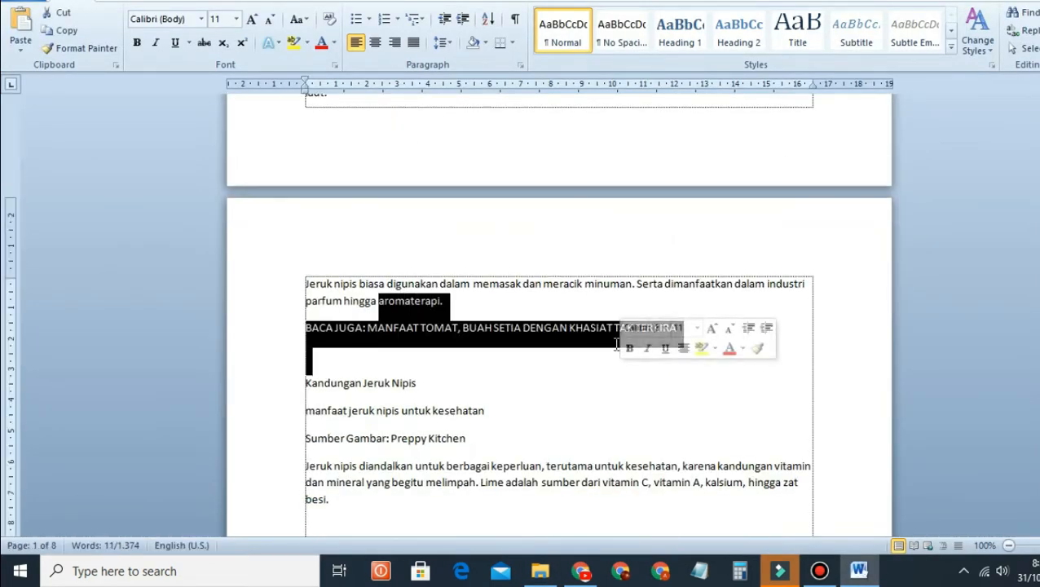
scroll(526, 360, down, 5)
drag(376, 269, 583, 328)
scroll(473, 334, down, 10)
drag(335, 262, 521, 300)
scroll(554, 321, down, 5)
drag(350, 394, 577, 420)
scroll(580, 380, down, 10)
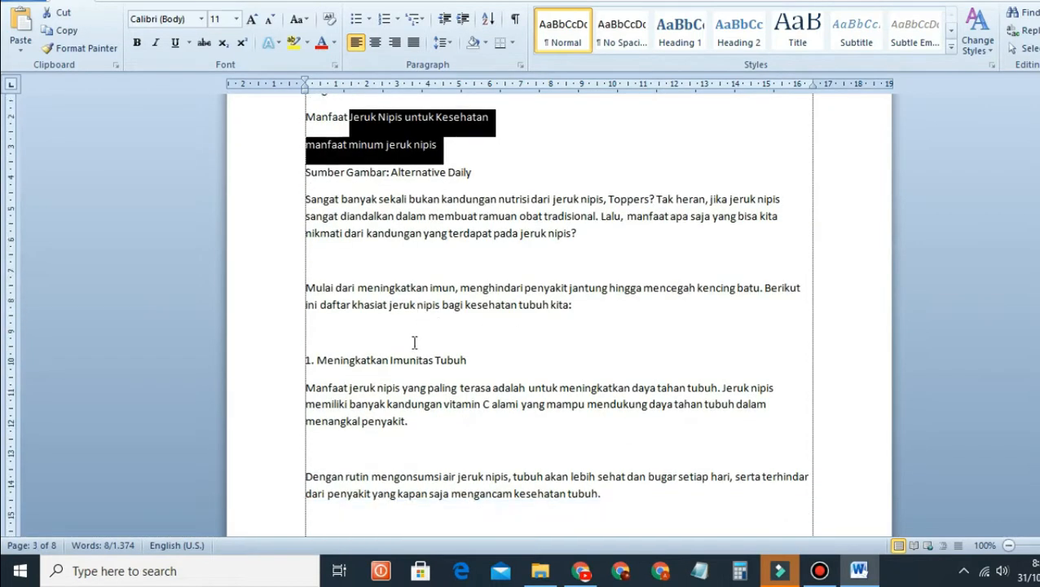
drag(405, 314, 649, 361)
scroll(650, 360, down, 5)
scroll(657, 354, up, 18)
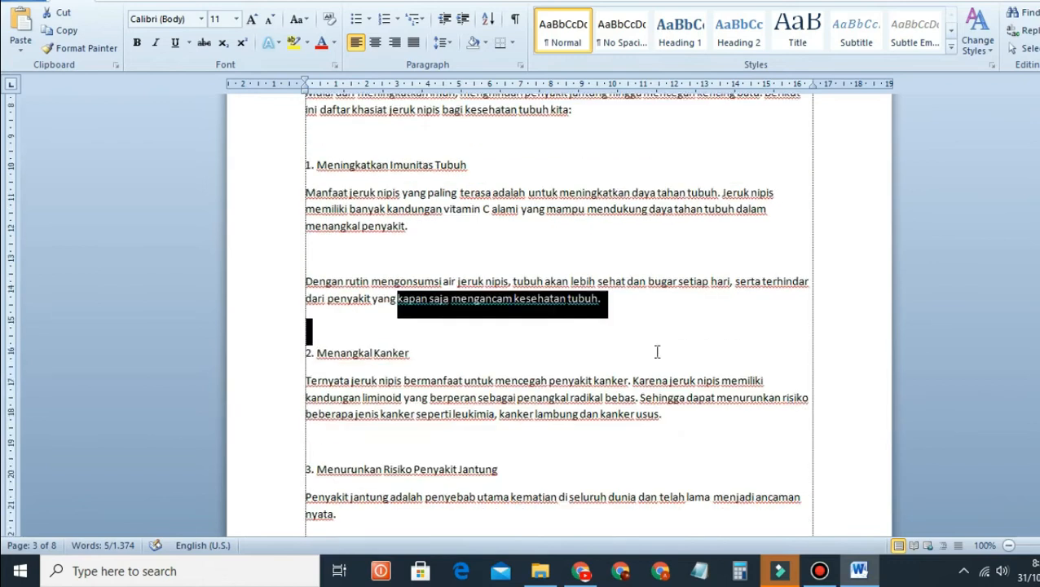
scroll(661, 343, up, 15)
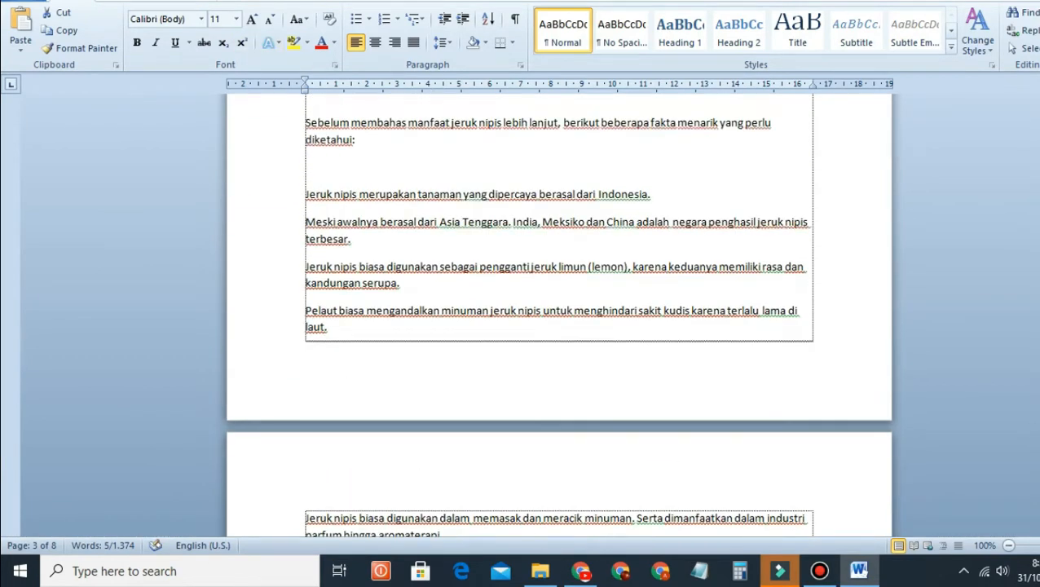
Step: Restore the Word window down, move it centre-left, and enlarge it right, left and downward
double_click(644, 2)
drag(717, 5, 575, 19)
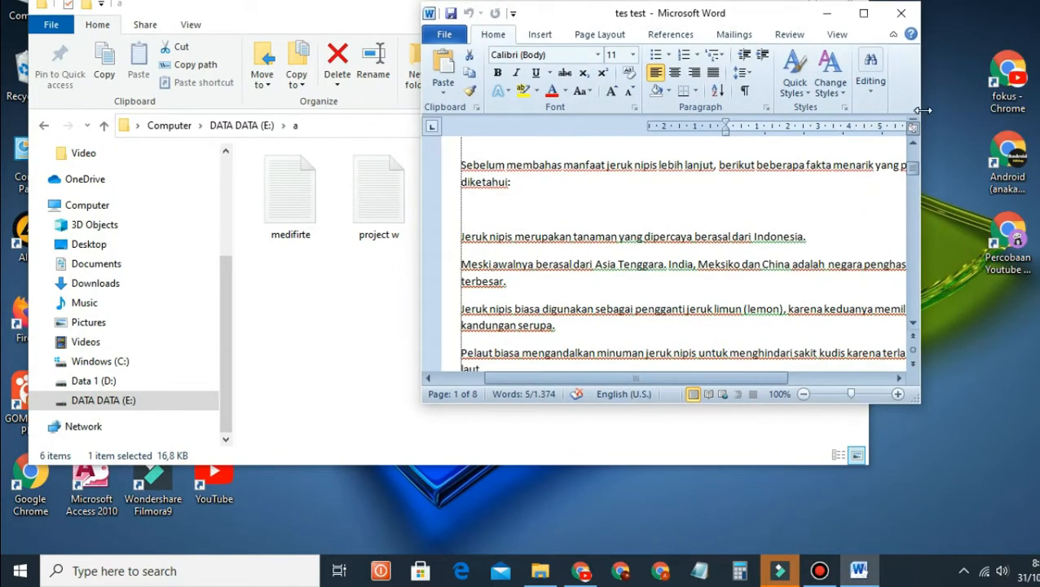
drag(923, 110, 1036, 114)
drag(420, 176, 203, 178)
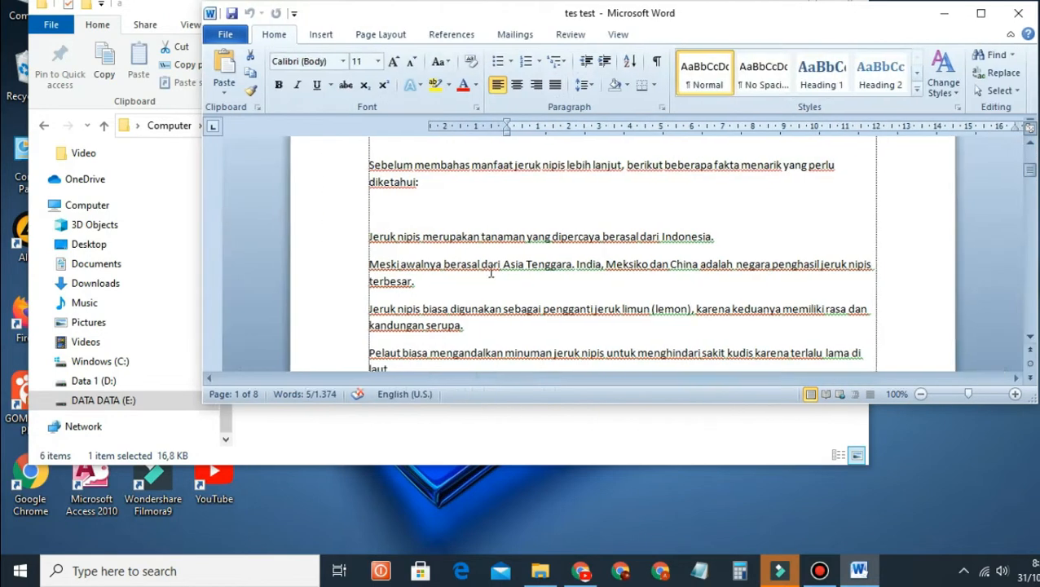
drag(610, 402, 611, 523)
Step: Maximize the Word window and open the Restrict Formatting and Editing pane from the Review tab
click(570, 35)
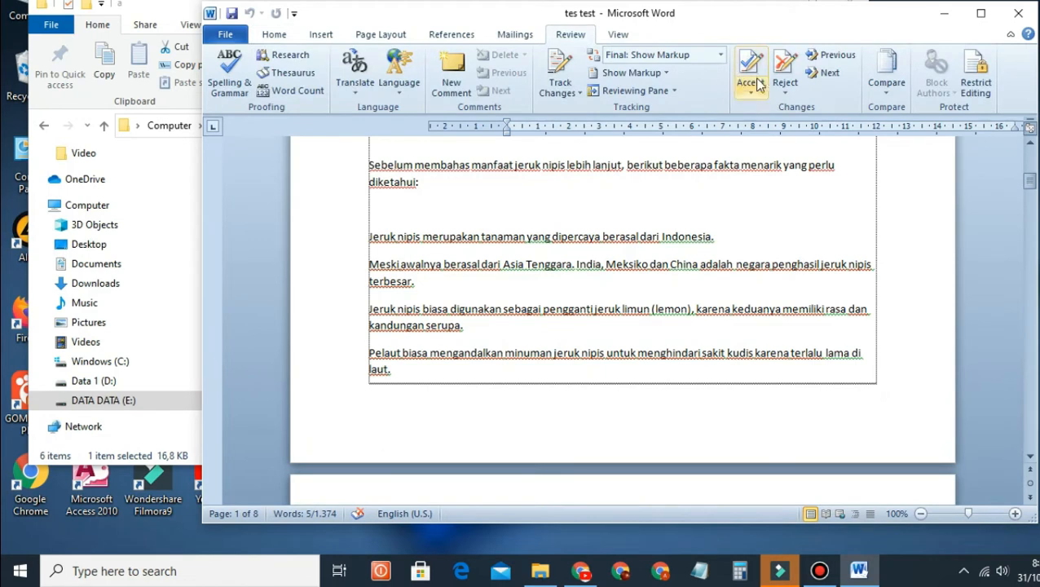
click(981, 13)
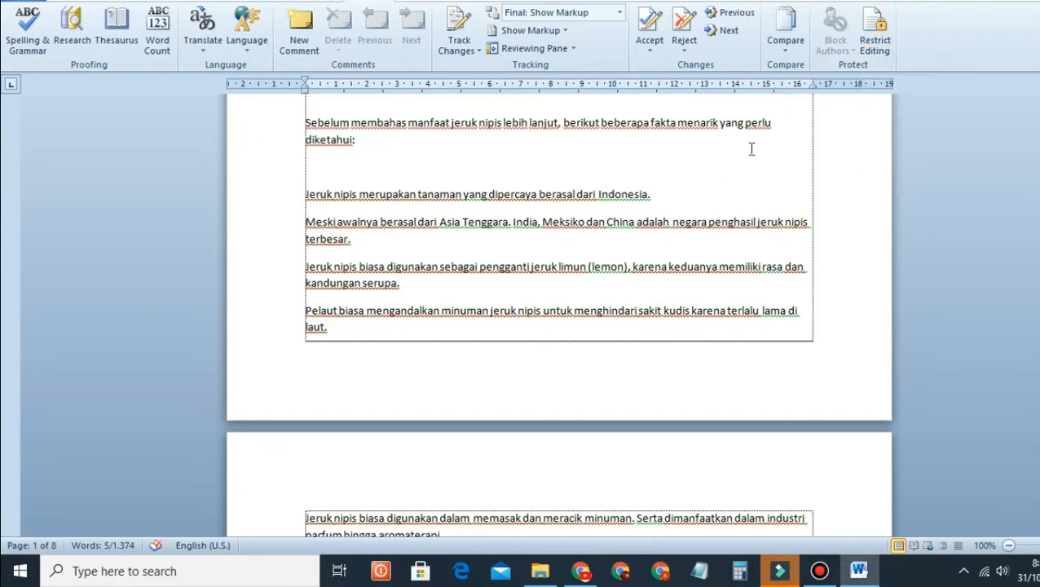
click(873, 32)
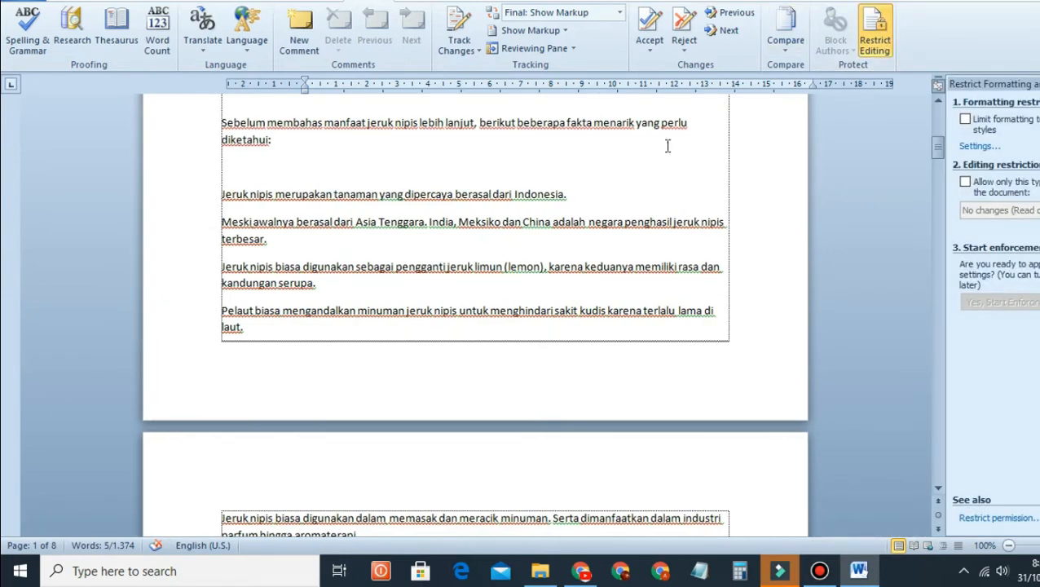
scroll(667, 145, up, 6)
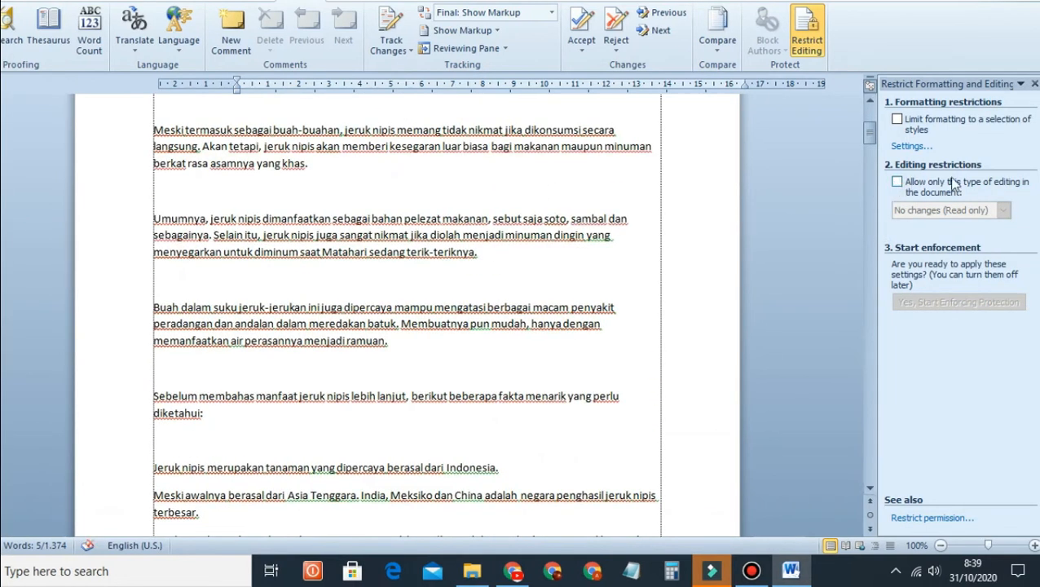
Step: Allow only 'Filling in forms' as the editing type, then choose Yes, Start Enforcing Protection
click(897, 183)
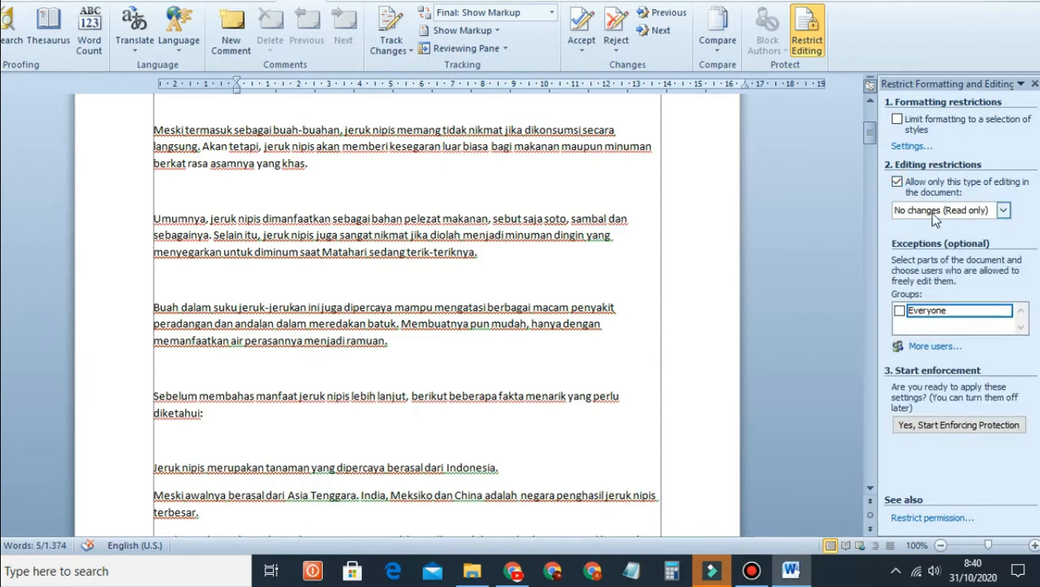
click(1004, 211)
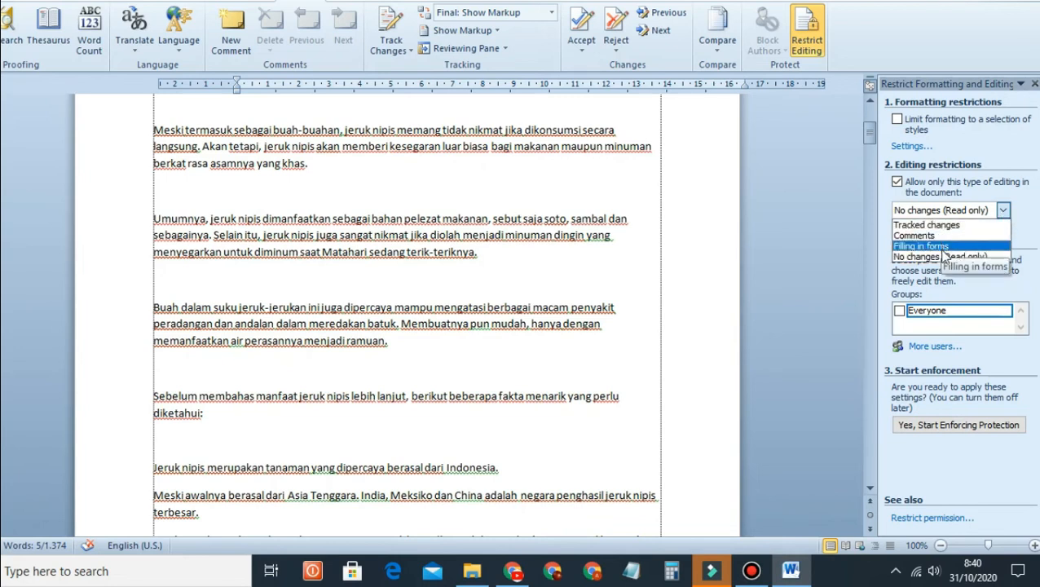
click(943, 246)
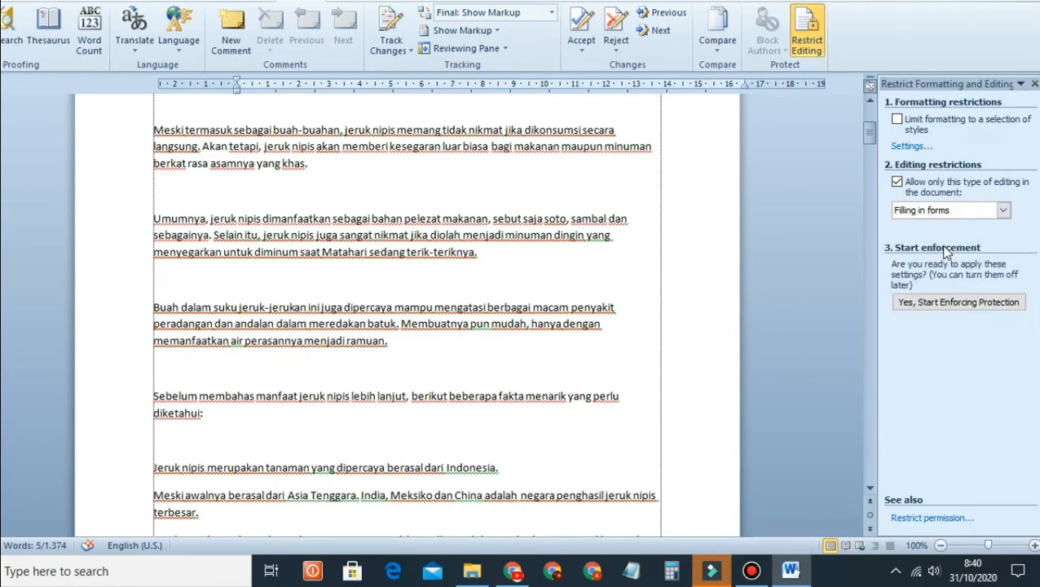
click(769, 180)
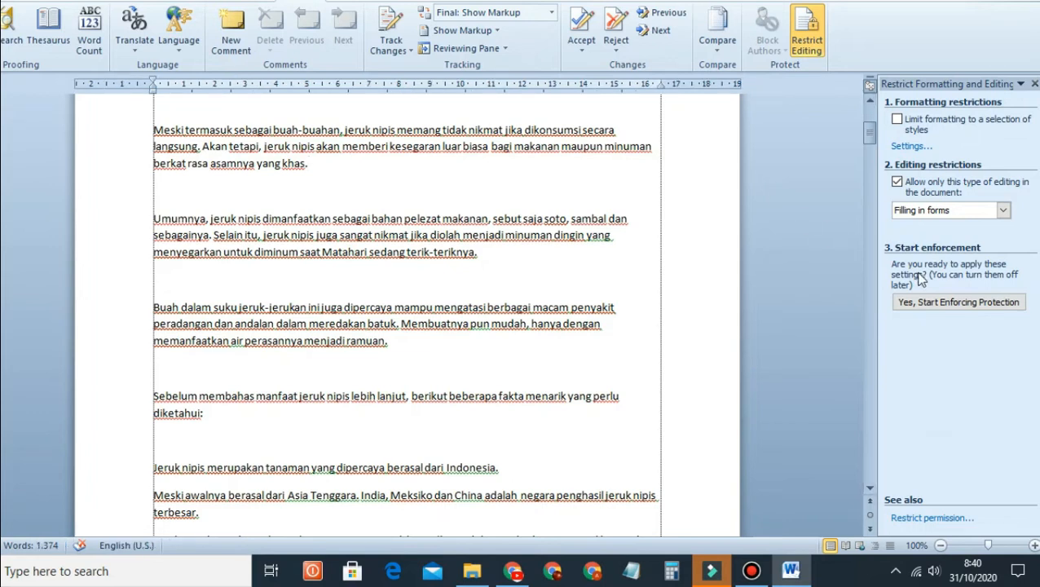
click(1001, 307)
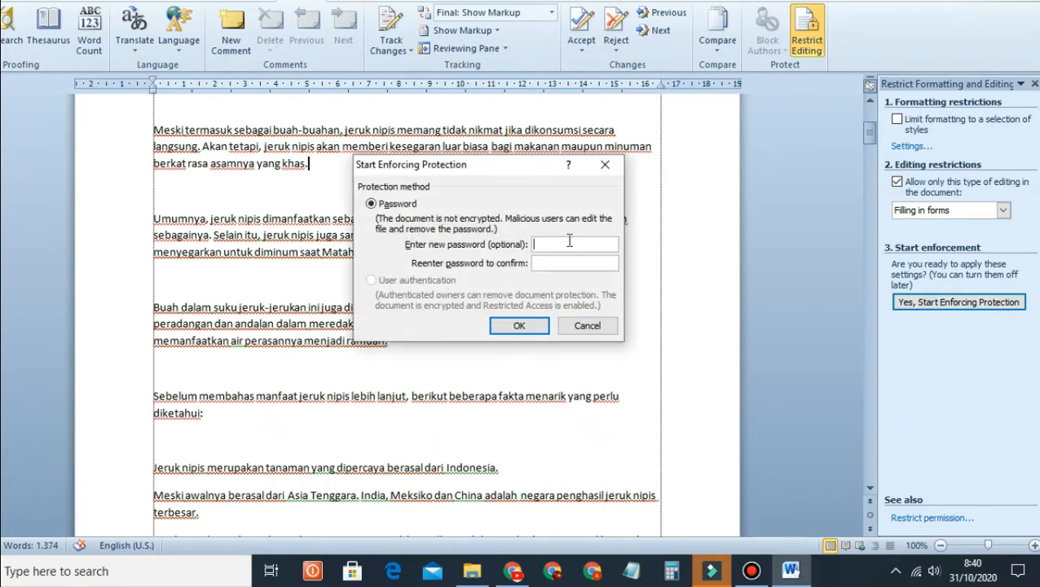
Step: Open Notepad beside Word's password prompt and write down the protection password in it
click(632, 572)
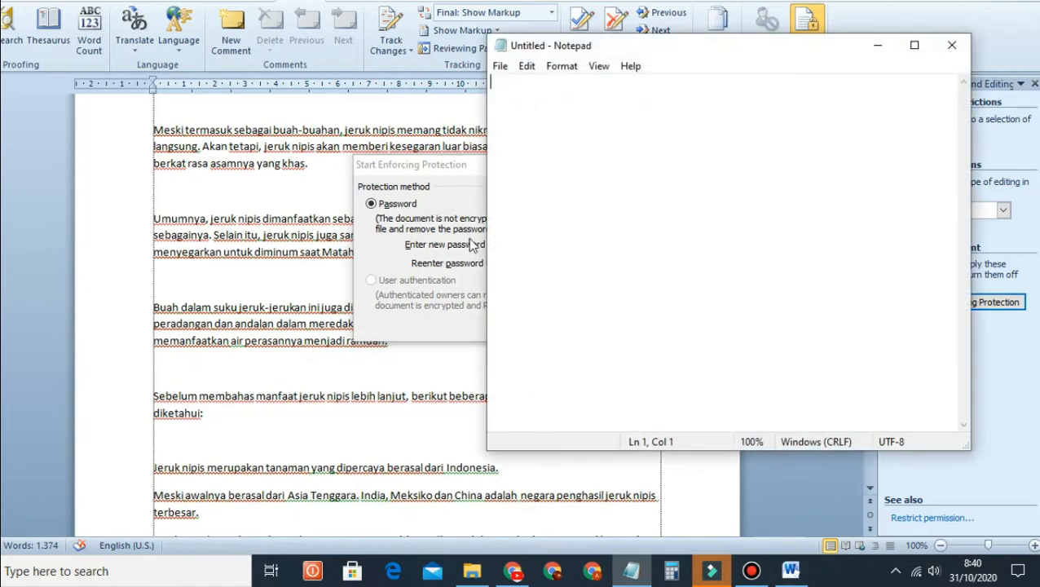
drag(847, 57, 968, 64)
drag(531, 166, 292, 151)
click(635, 573)
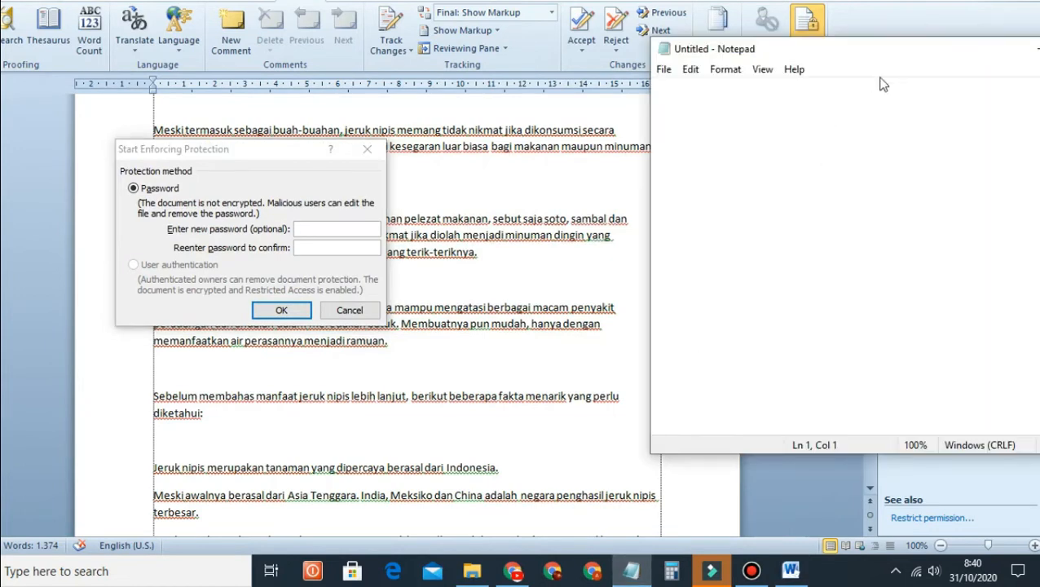
drag(900, 71, 654, 85)
text(P)
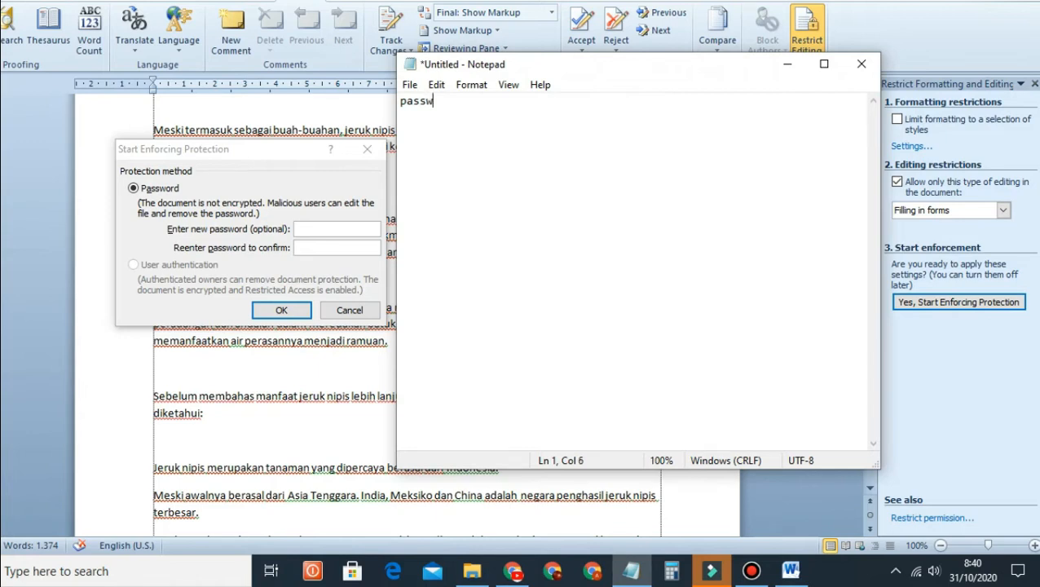
text(assword 123456789)
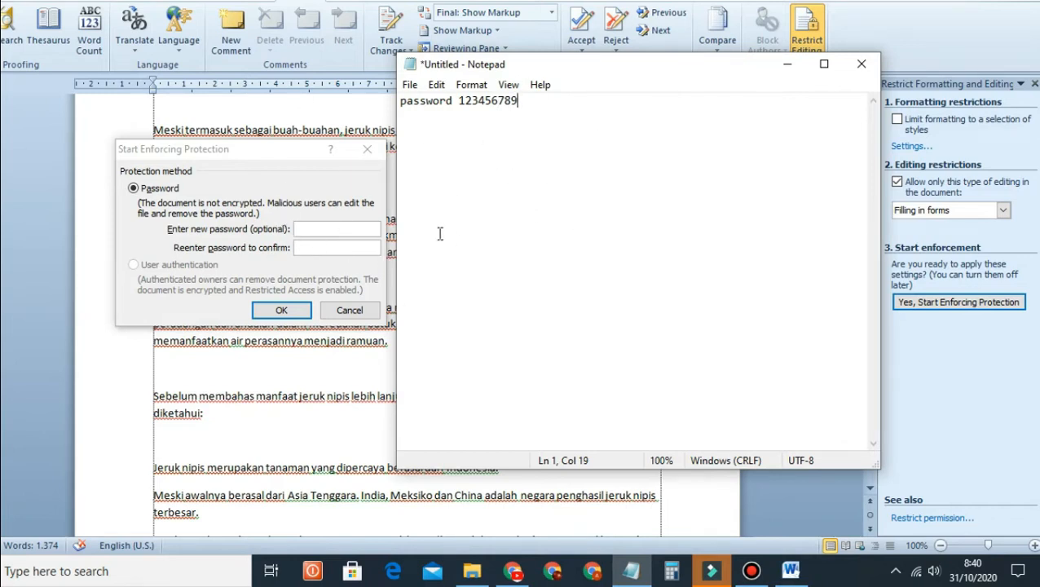
Step: Enter the noted password and its confirmation to start enforcing protection
click(332, 233)
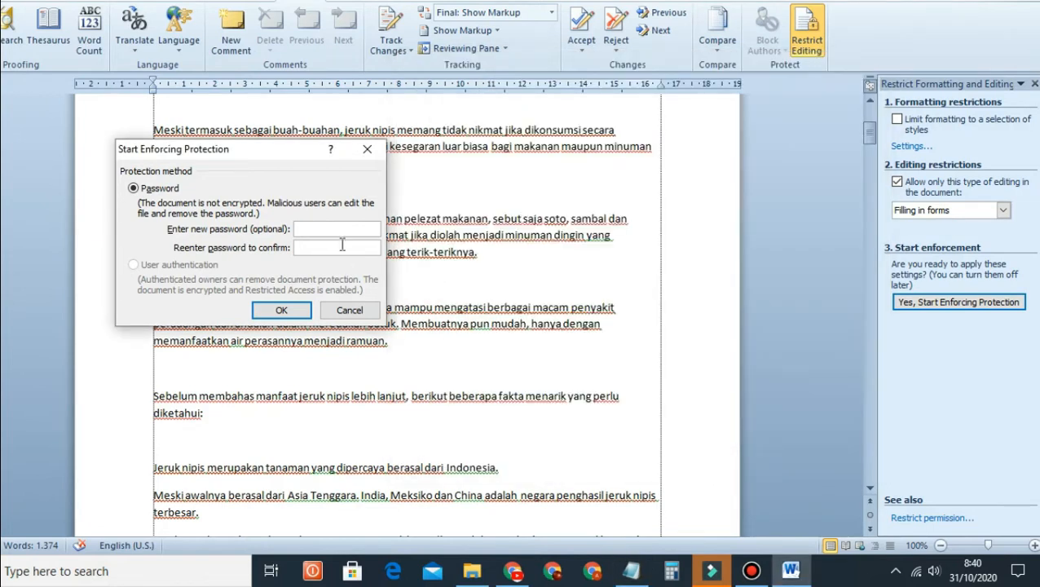
click(629, 567)
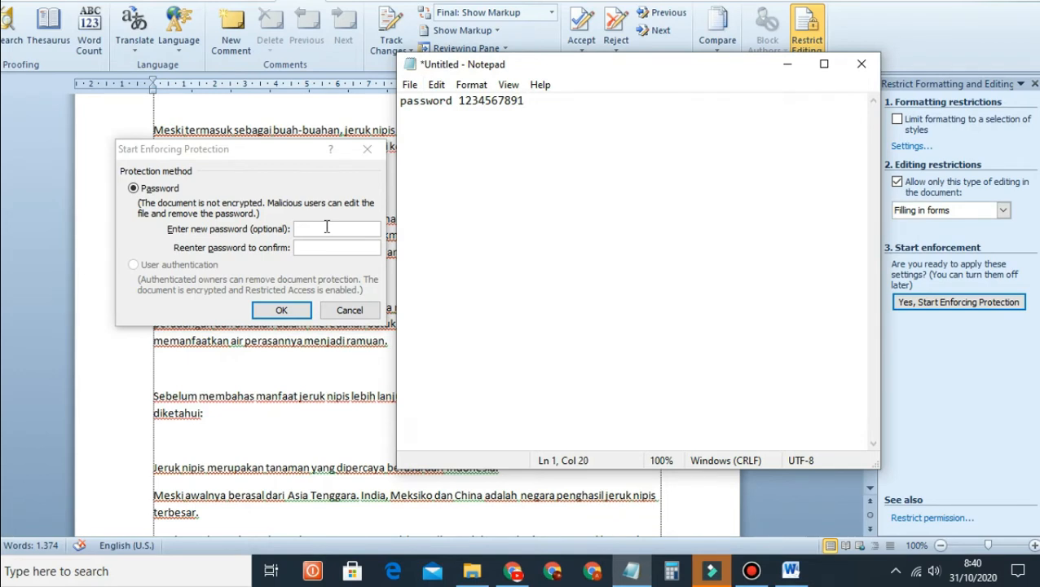
click(326, 226)
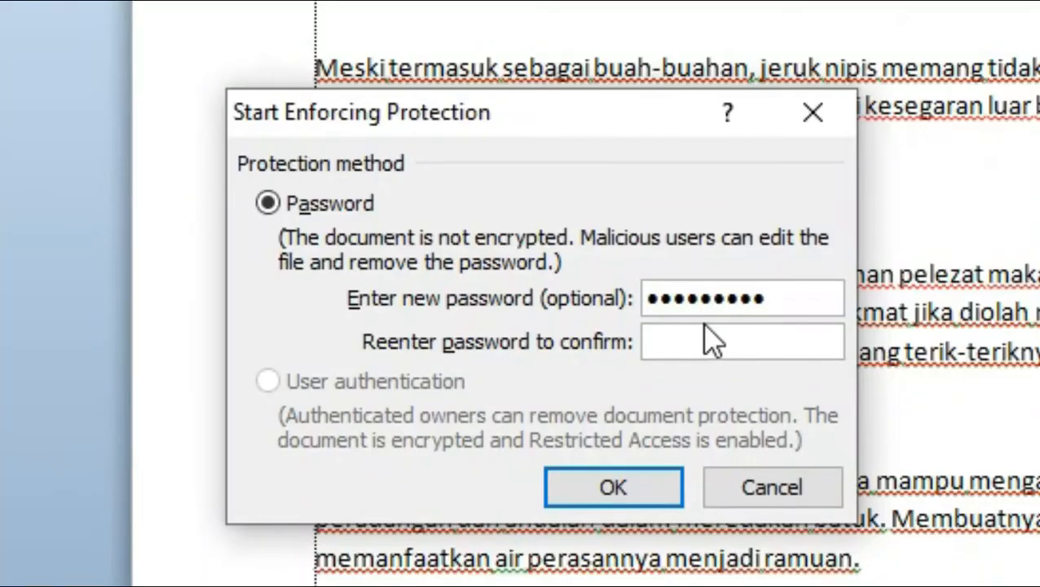
click(320, 243)
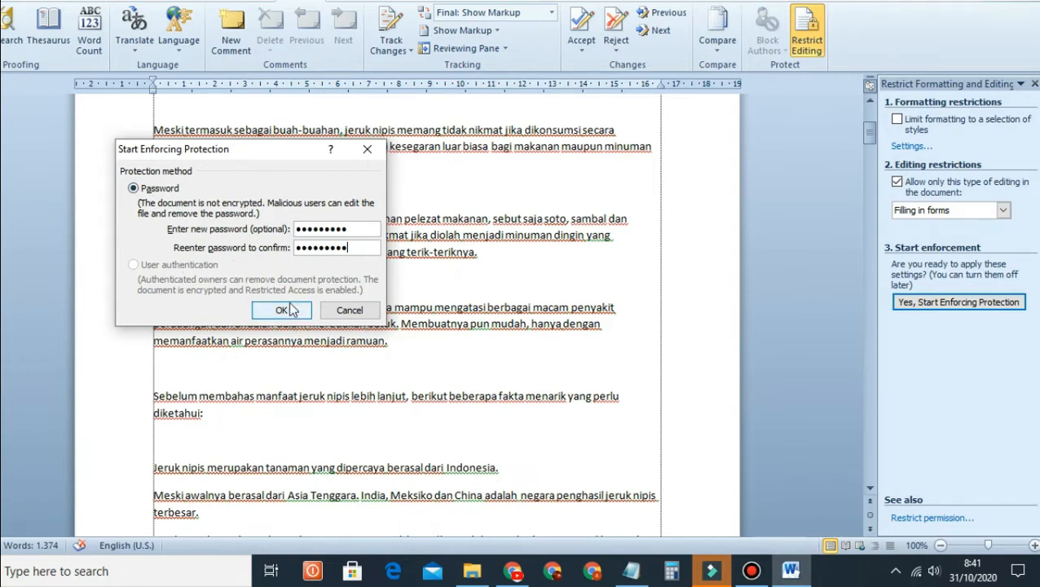
click(281, 316)
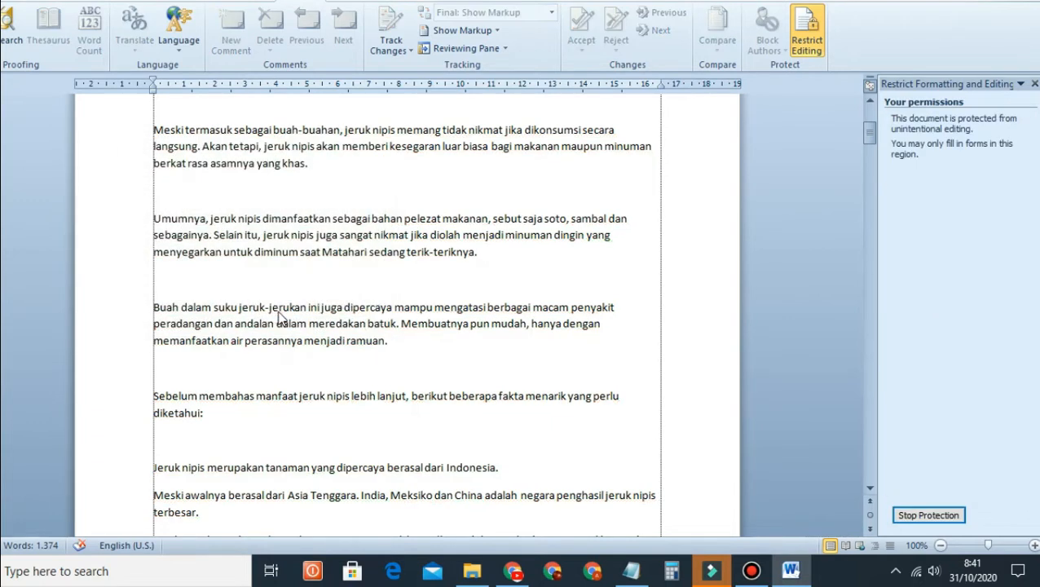
Step: Test the lock by placing the caret in the text and right-clicking to see which actions remain
scroll(489, 330, down, 5)
scroll(338, 311, up, 9)
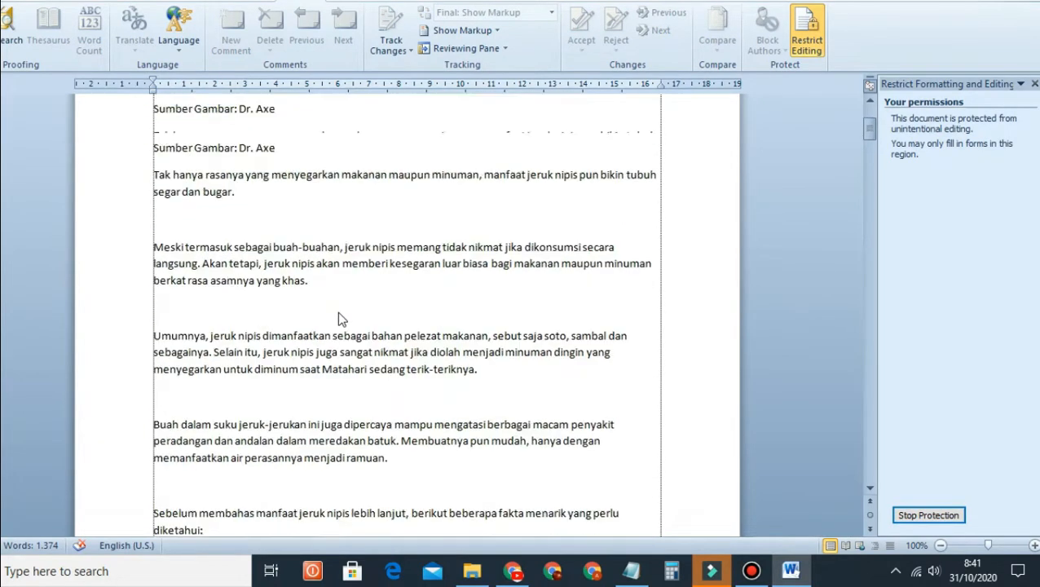
click(239, 216)
scroll(277, 259, up, 3)
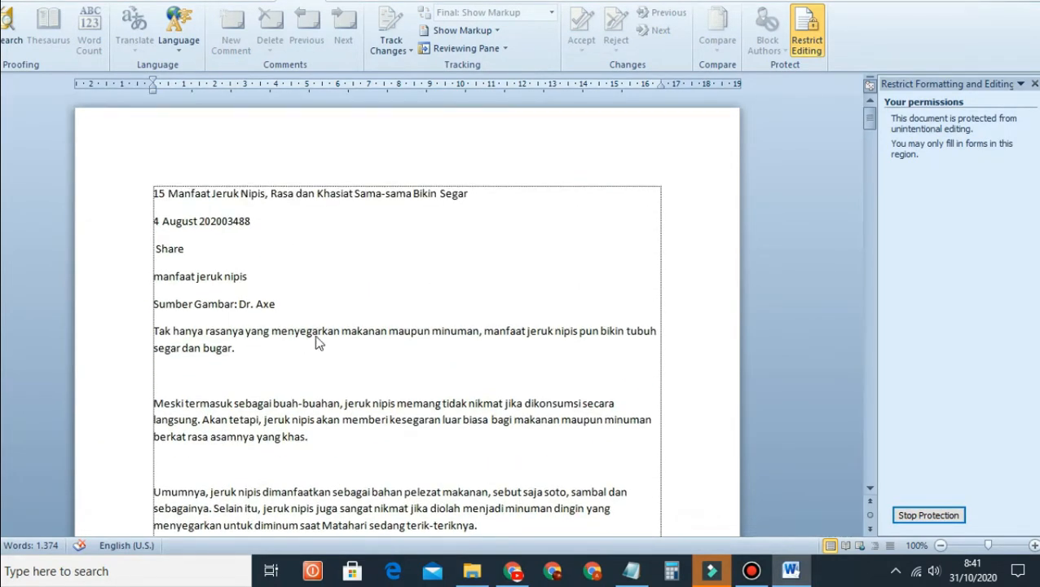
scroll(258, 367, down, 6)
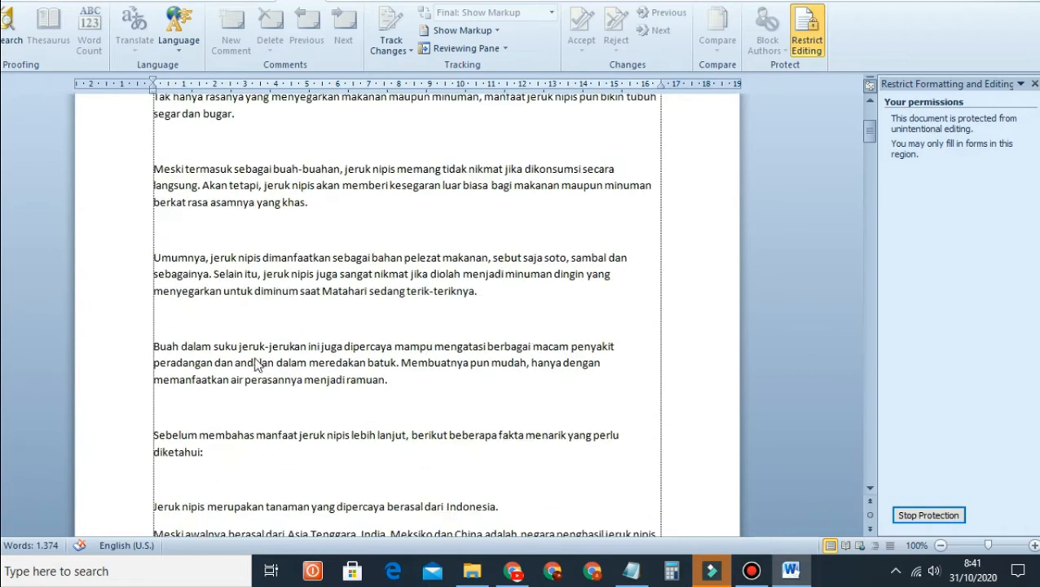
right_click(248, 258)
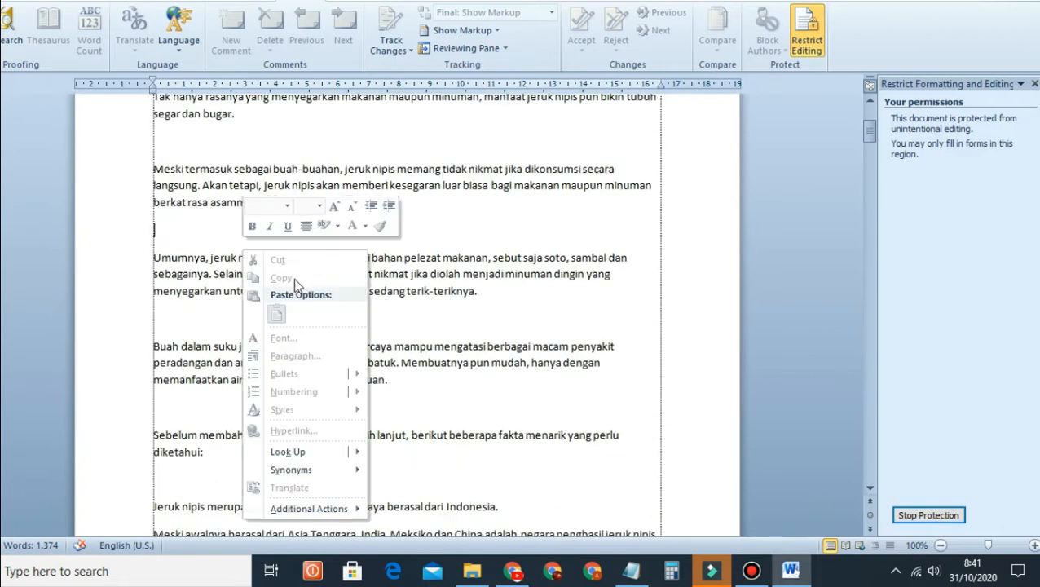
scroll(440, 280, down, 6)
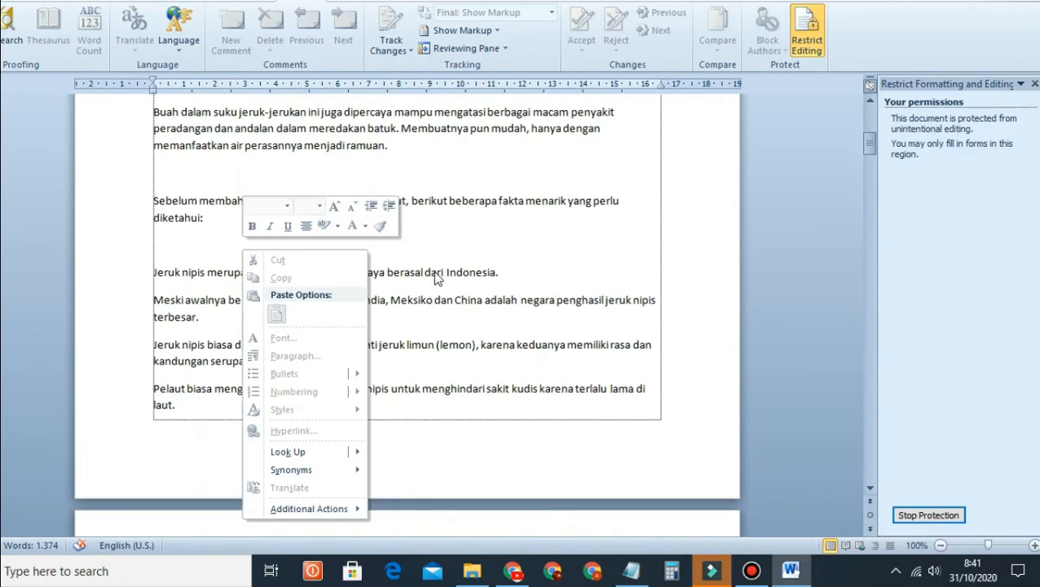
scroll(366, 297, up, 12)
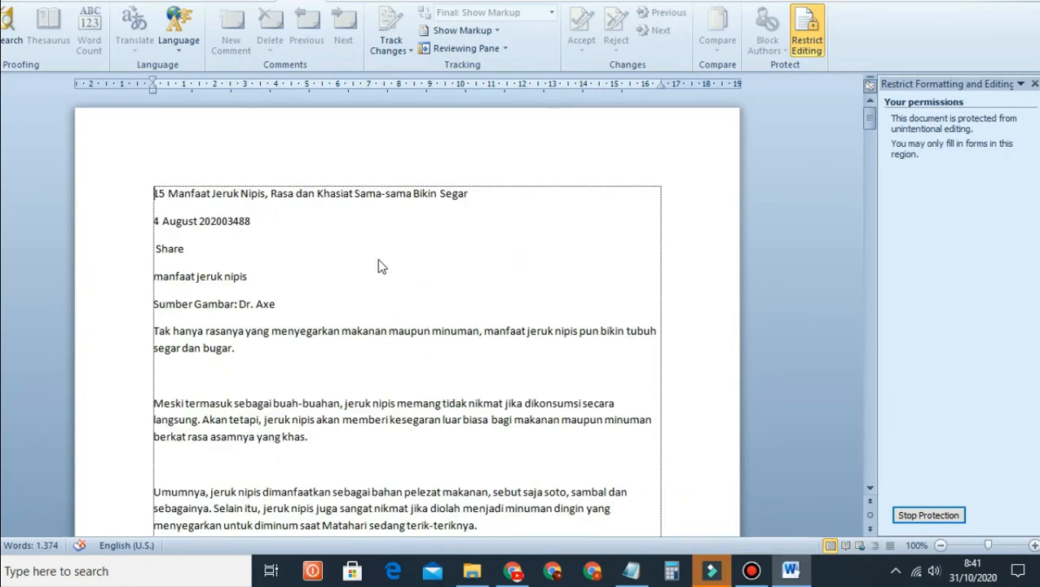
Step: Close tes test with saving, minimize Notepad, and reopen tes test from folder 'a'
key(ctrl+w)
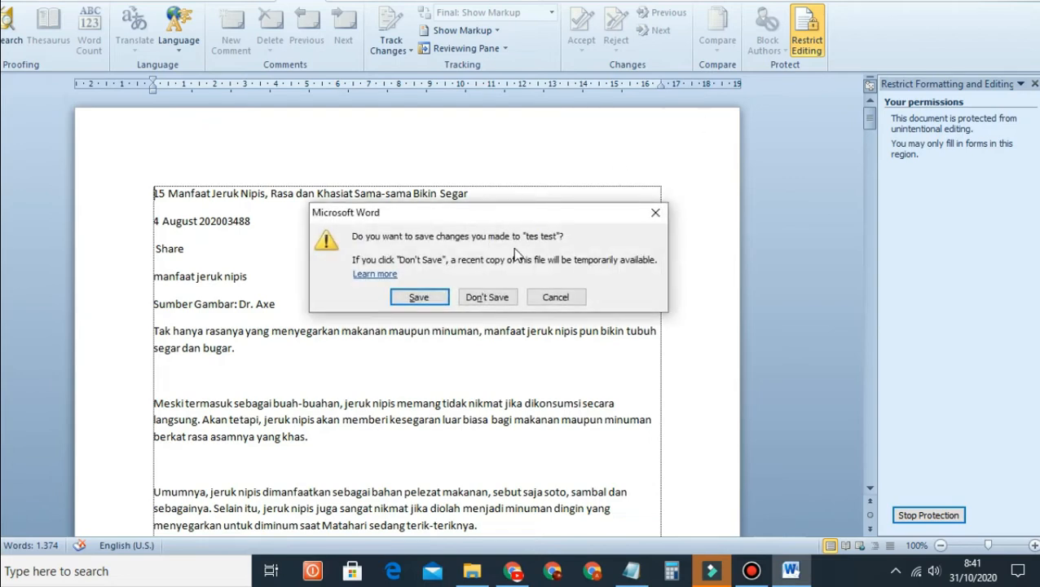
click(417, 296)
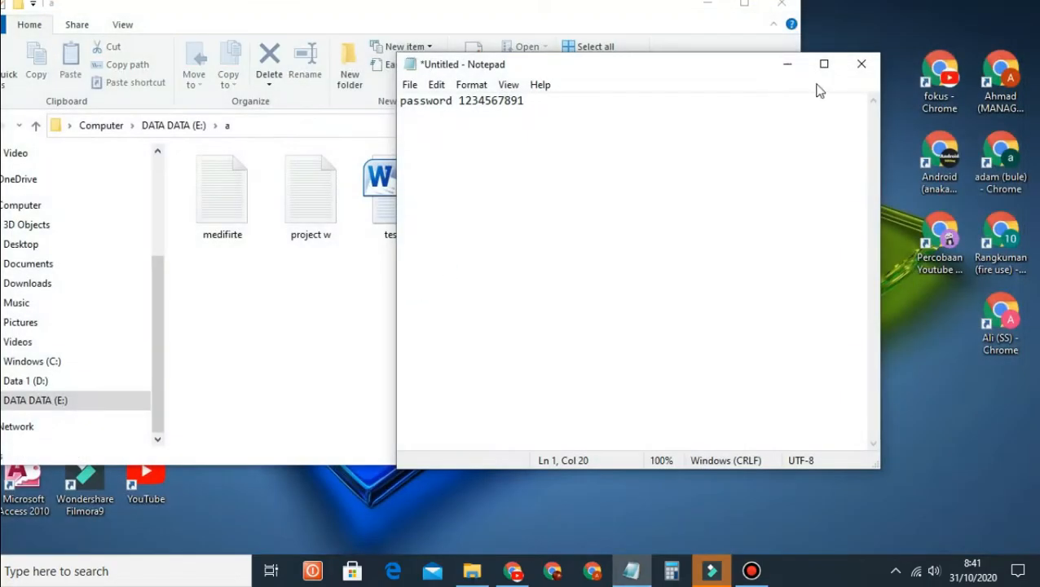
click(784, 65)
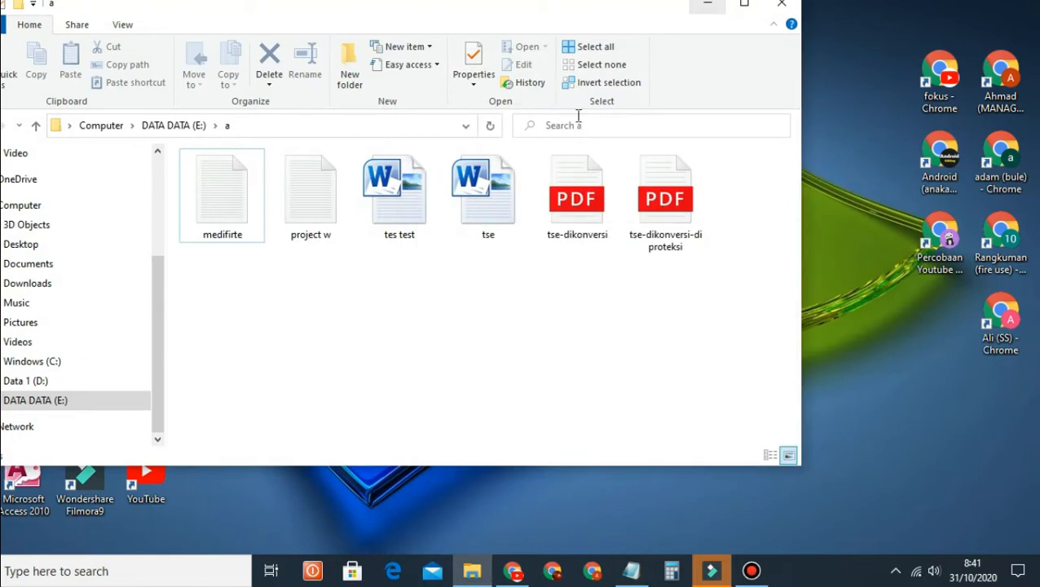
click(399, 227)
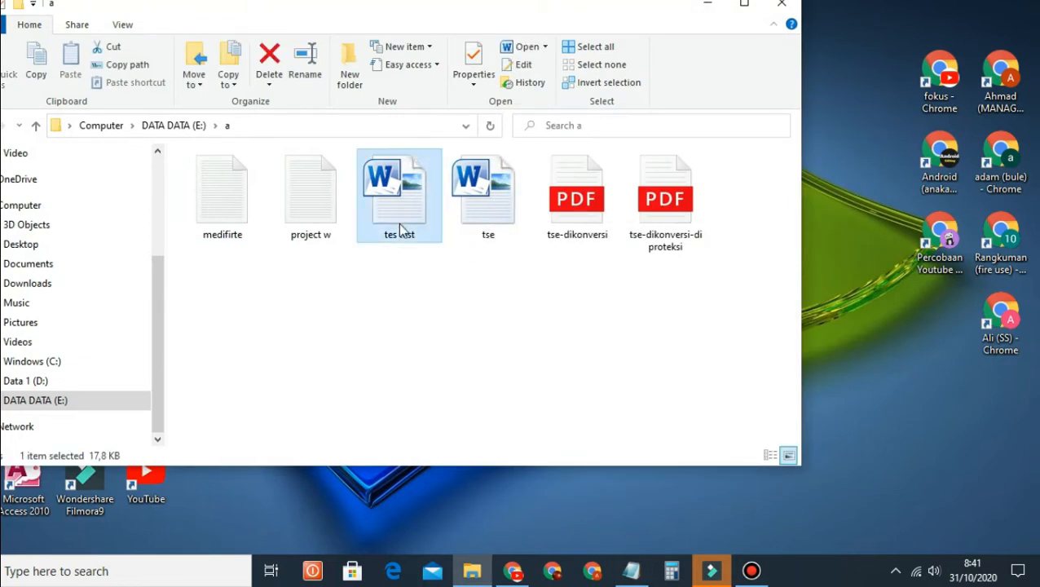
double_click(417, 205)
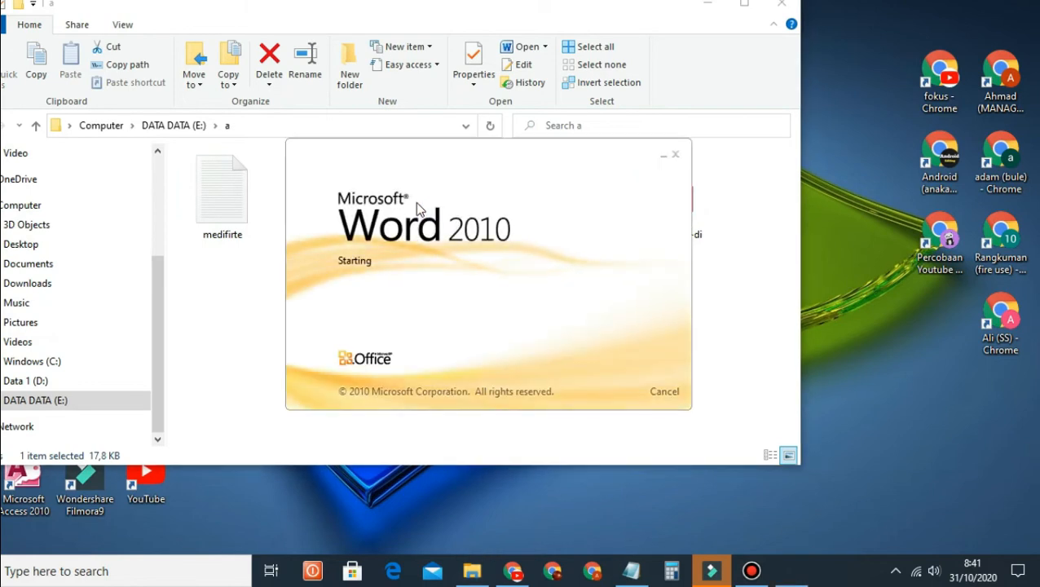
Step: Scroll down through the reopened lime article's pages and back up to its title
scroll(289, 334, down, 5)
scroll(307, 282, up, 3)
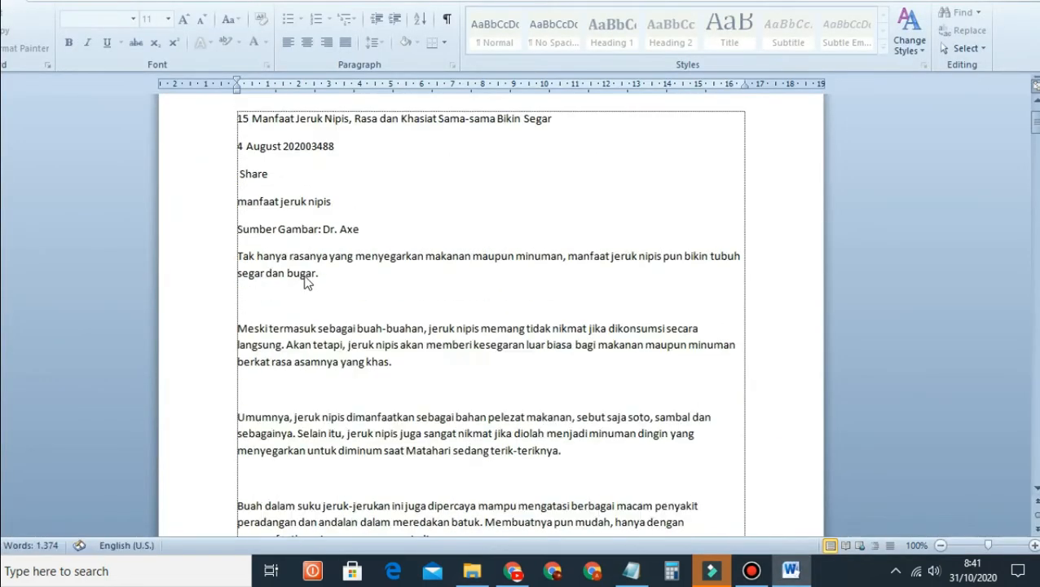
scroll(305, 274, up, 2)
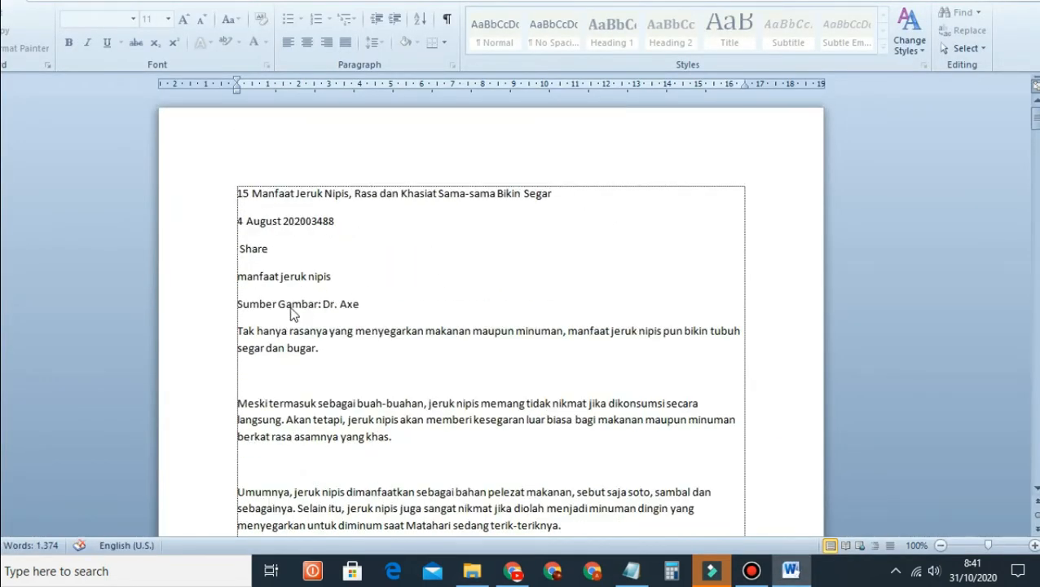
scroll(456, 362, down, 5)
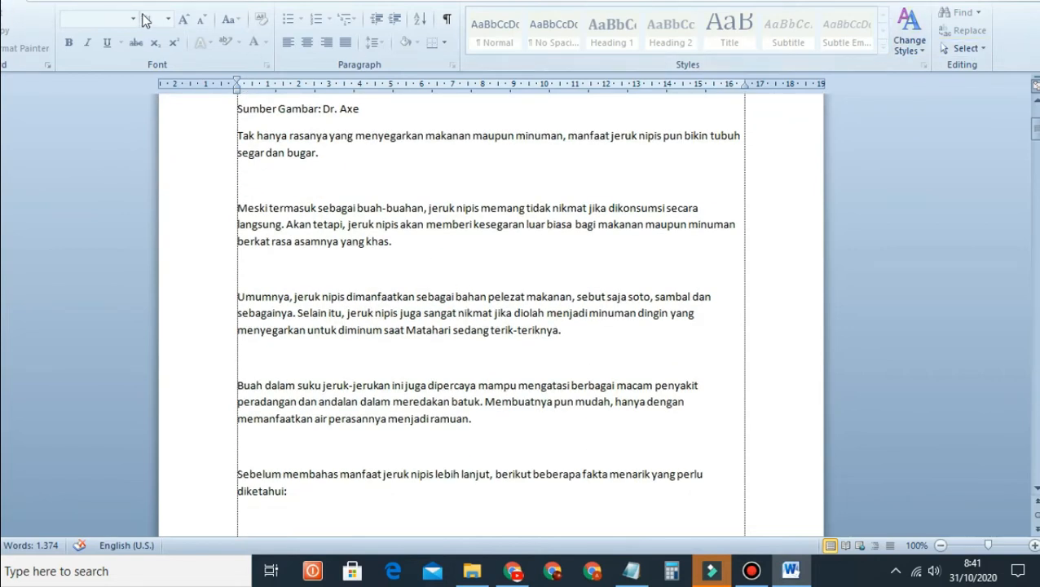
scroll(381, 249, down, 20)
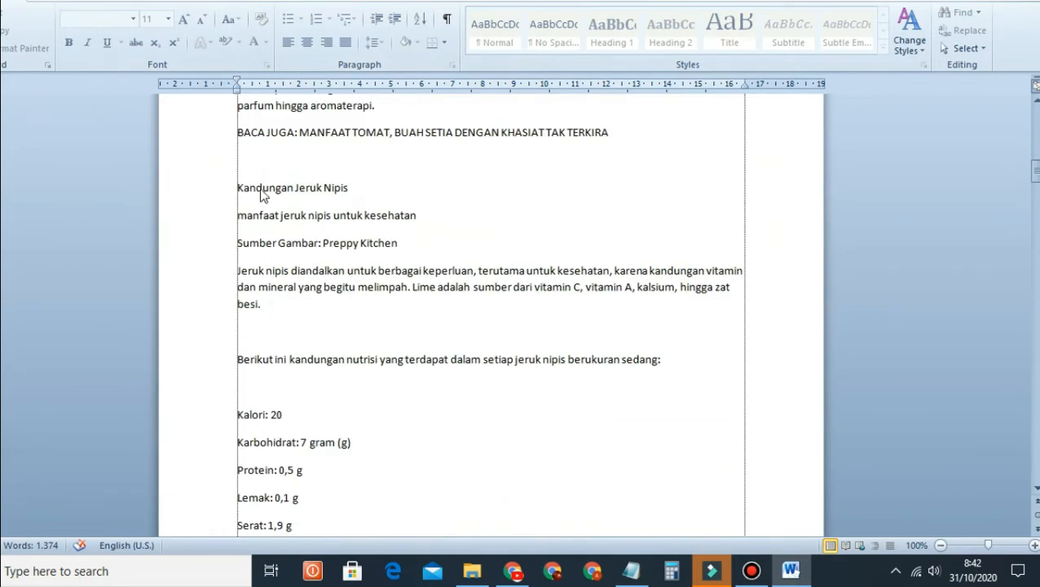
scroll(285, 259, up, 17)
scroll(336, 238, down, 1)
scroll(335, 238, down, 20)
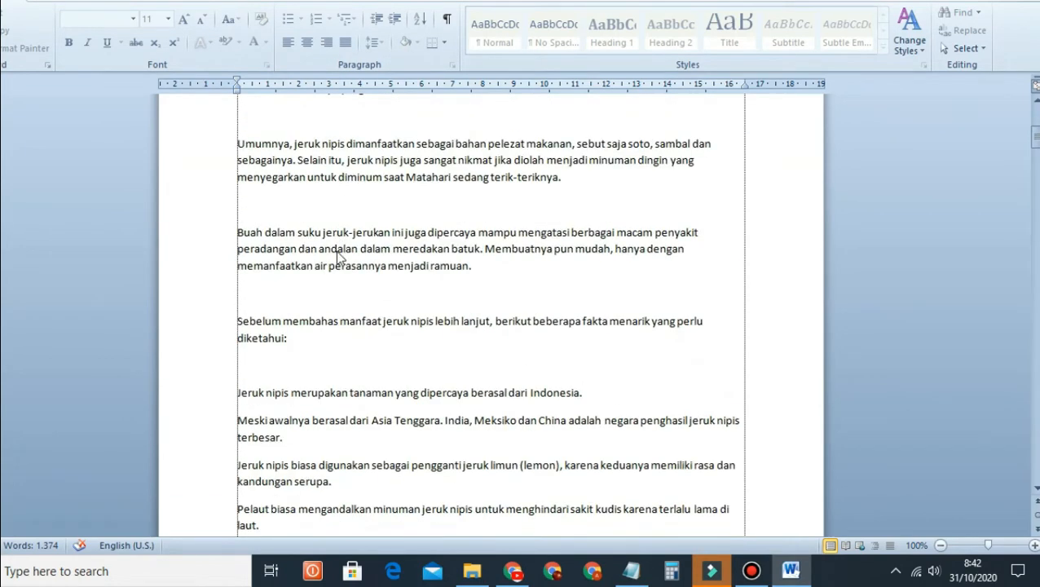
scroll(379, 306, down, 20)
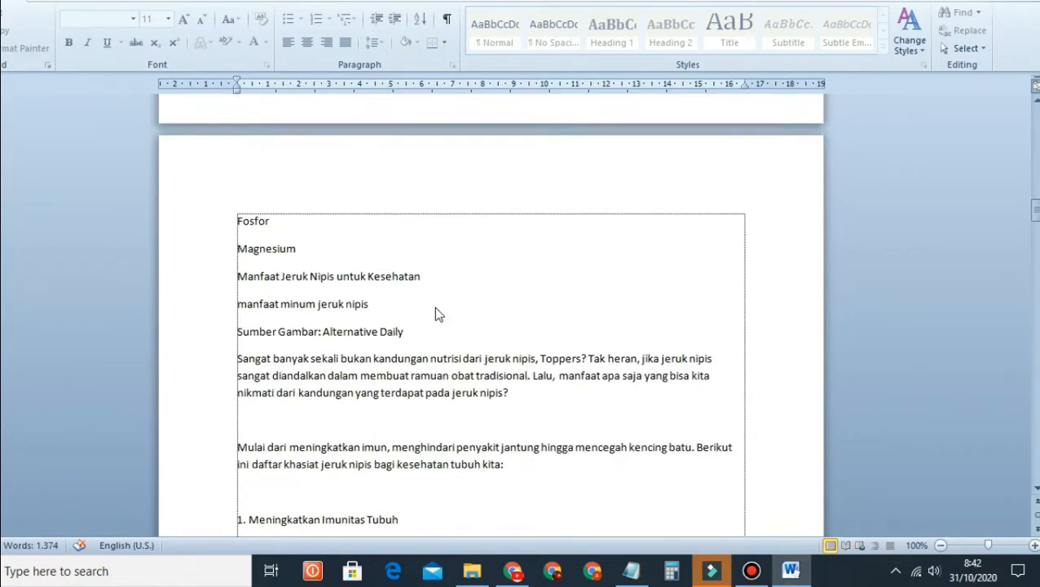
scroll(373, 304, up, 12)
scroll(582, 284, up, 20)
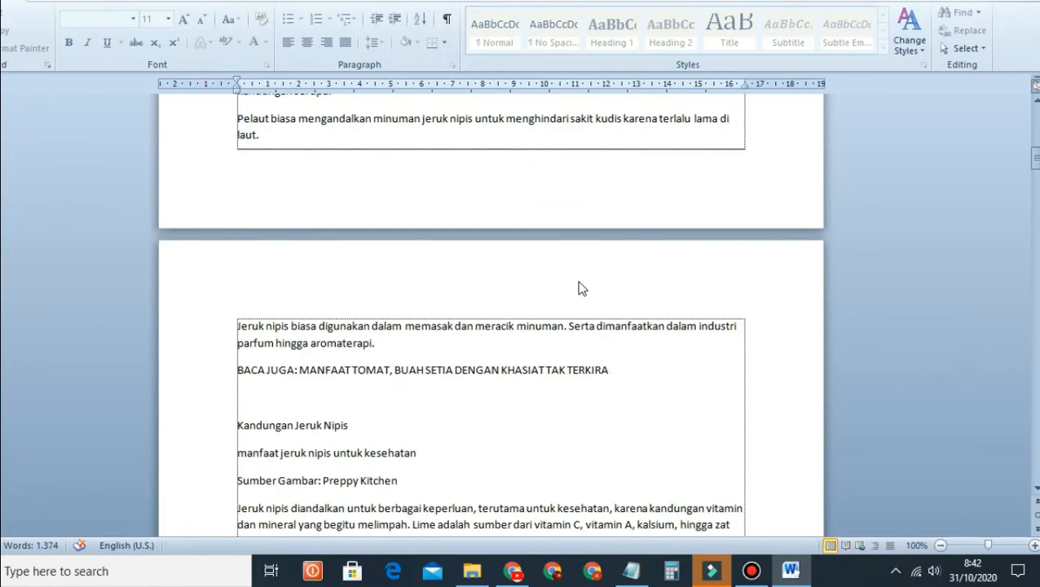
scroll(578, 286, down, 10)
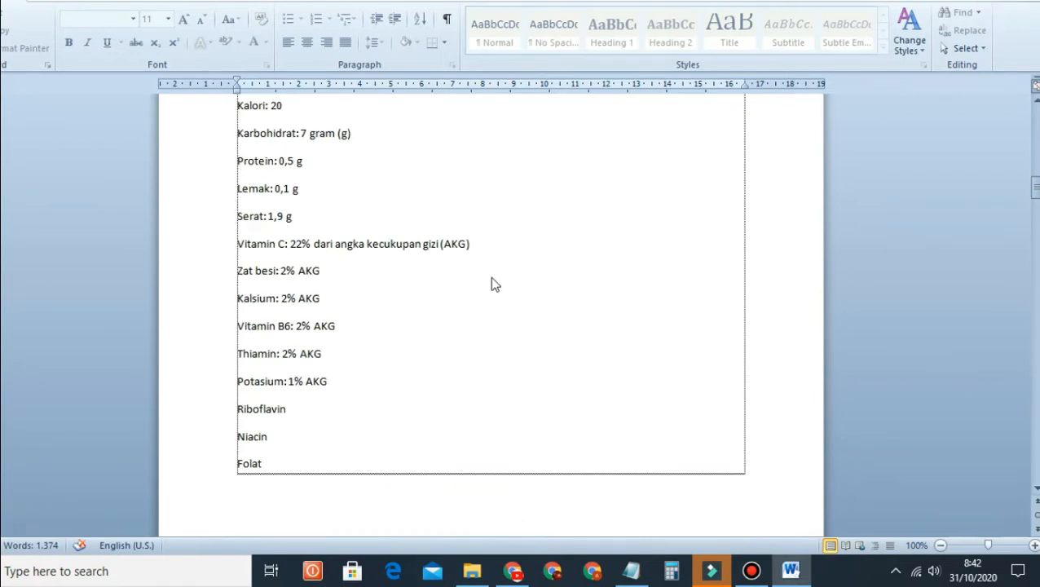
scroll(493, 283, up, 18)
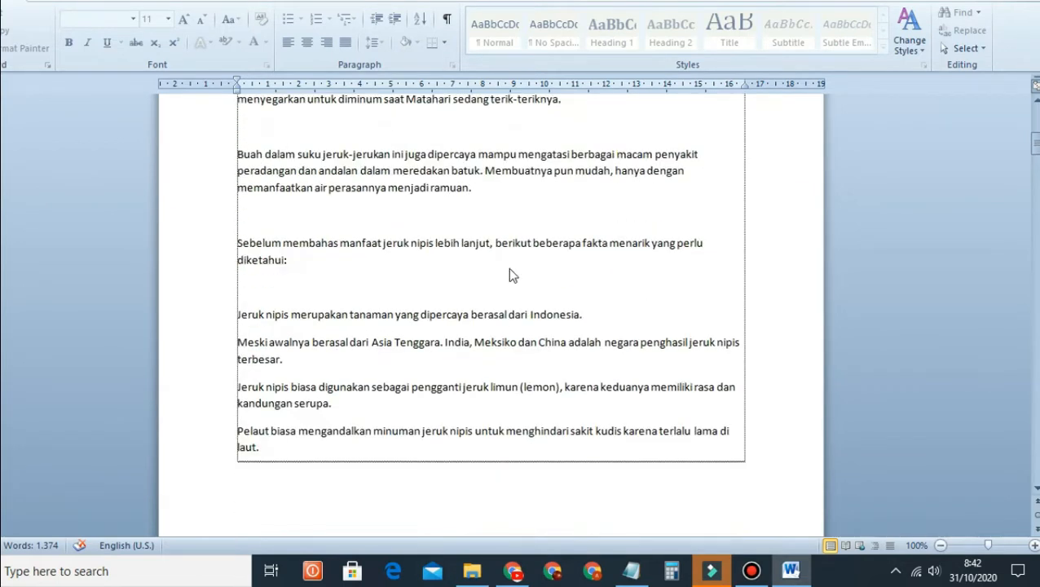
scroll(509, 276, up, 9)
scroll(508, 269, down, 20)
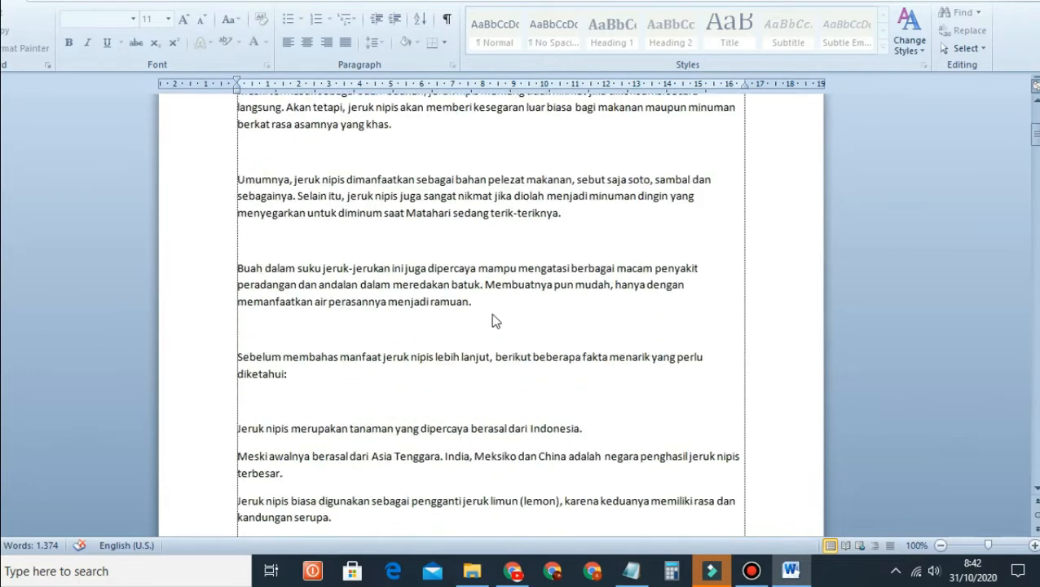
scroll(526, 358, down, 20)
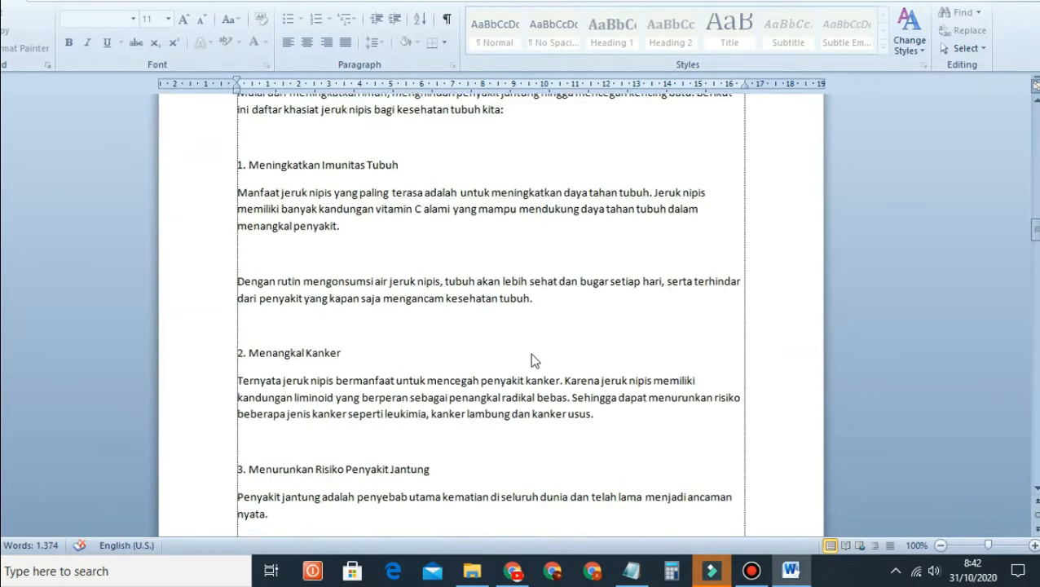
scroll(545, 348, down, 8)
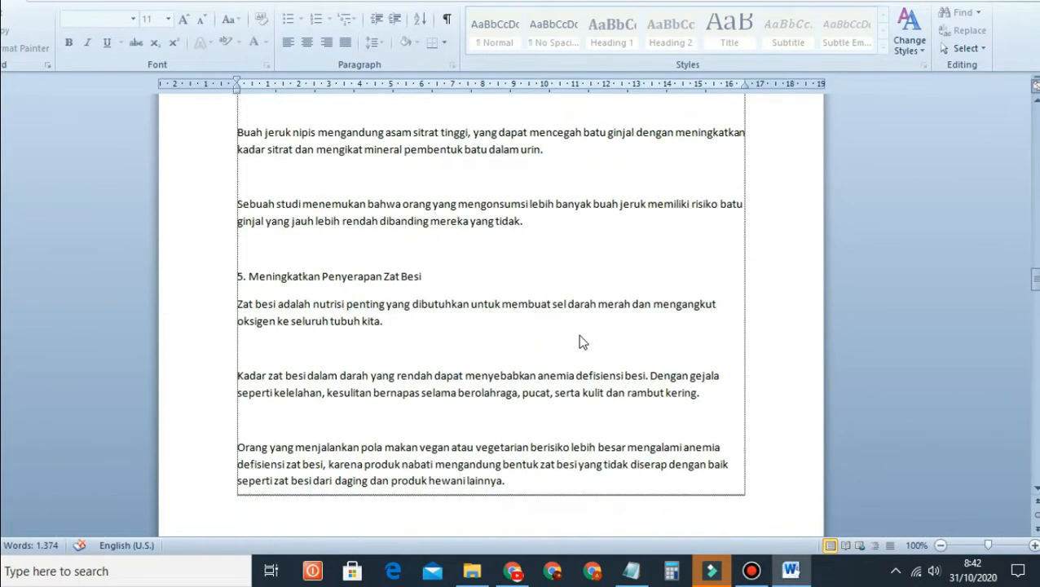
scroll(612, 339, up, 15)
scroll(617, 314, up, 20)
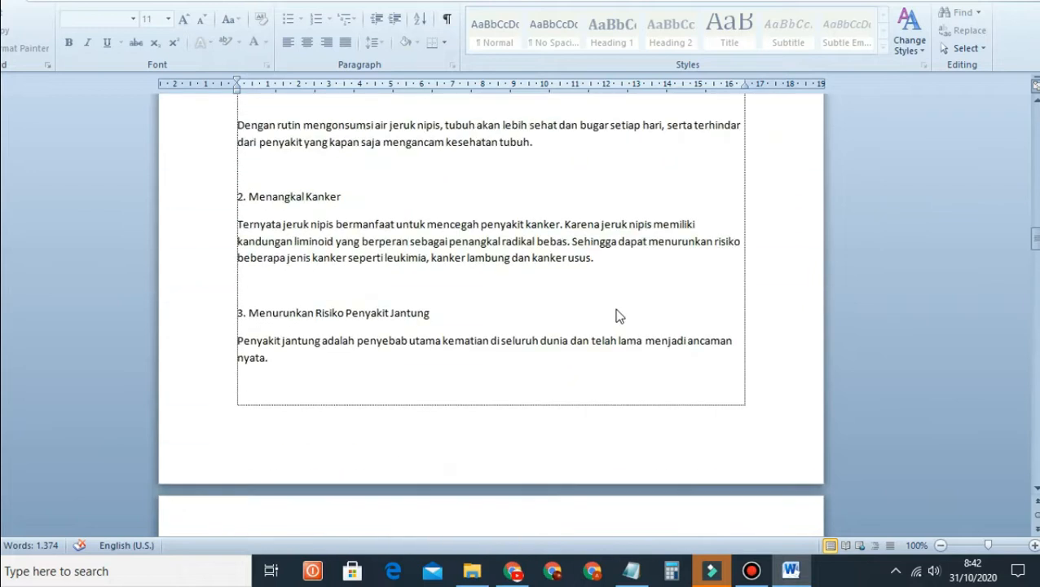
scroll(617, 309, up, 15)
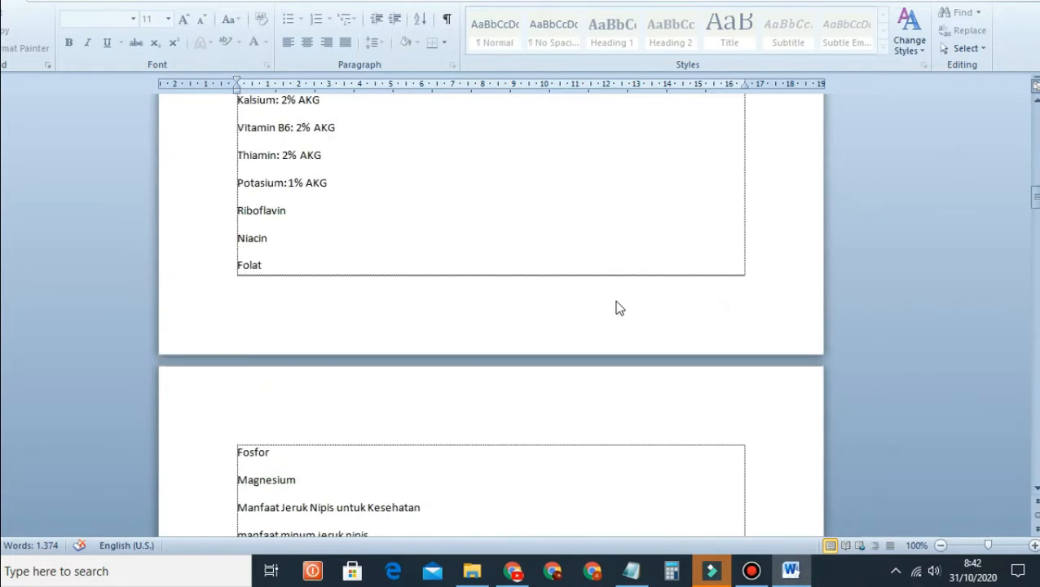
scroll(528, 292, up, 15)
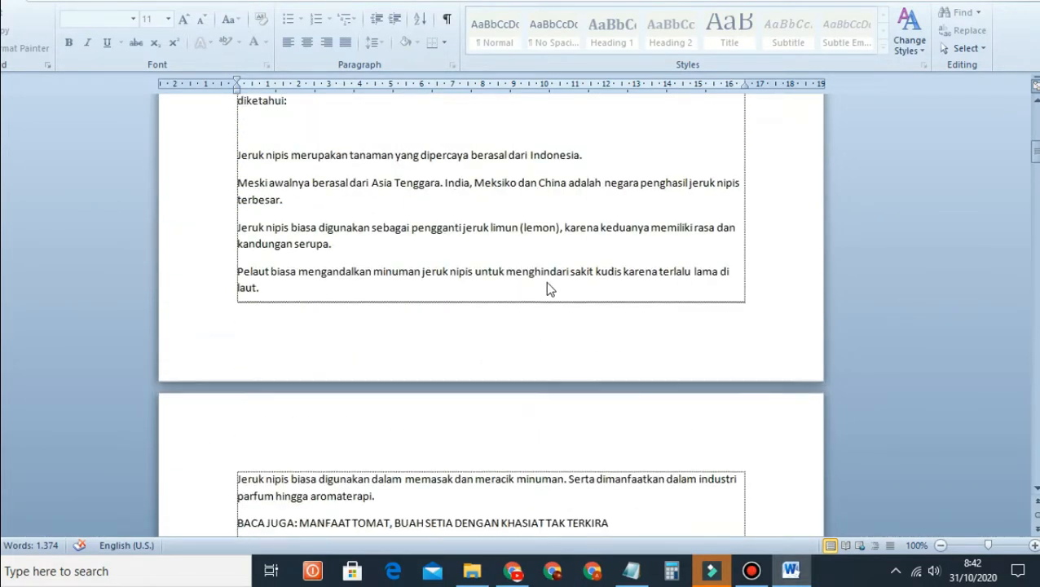
scroll(592, 263, up, 3)
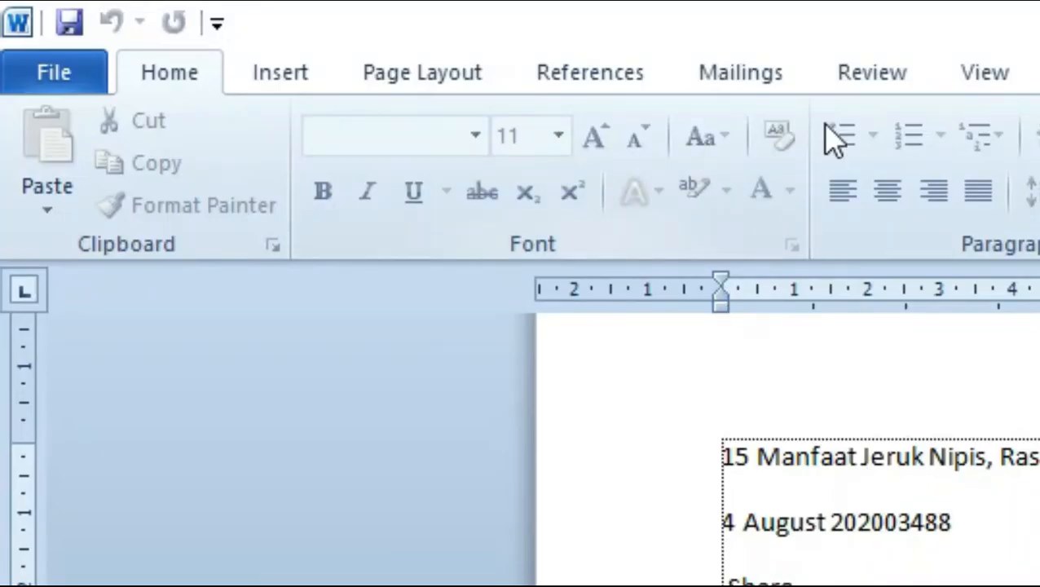
Step: Open the Restrict Editing pane, choose Stop Protection, and bring the Notepad password note into view
click(292, 0)
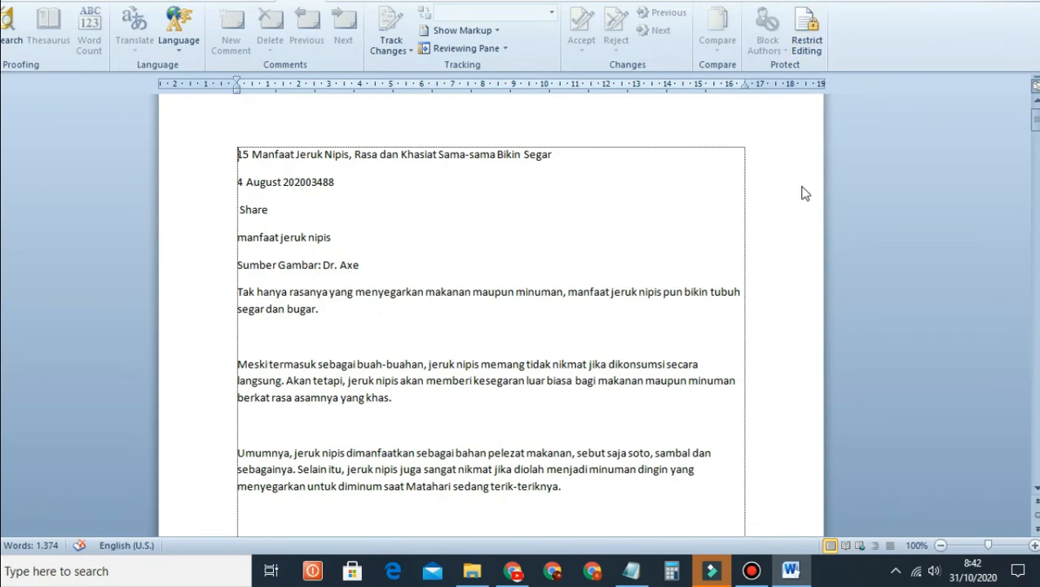
click(811, 49)
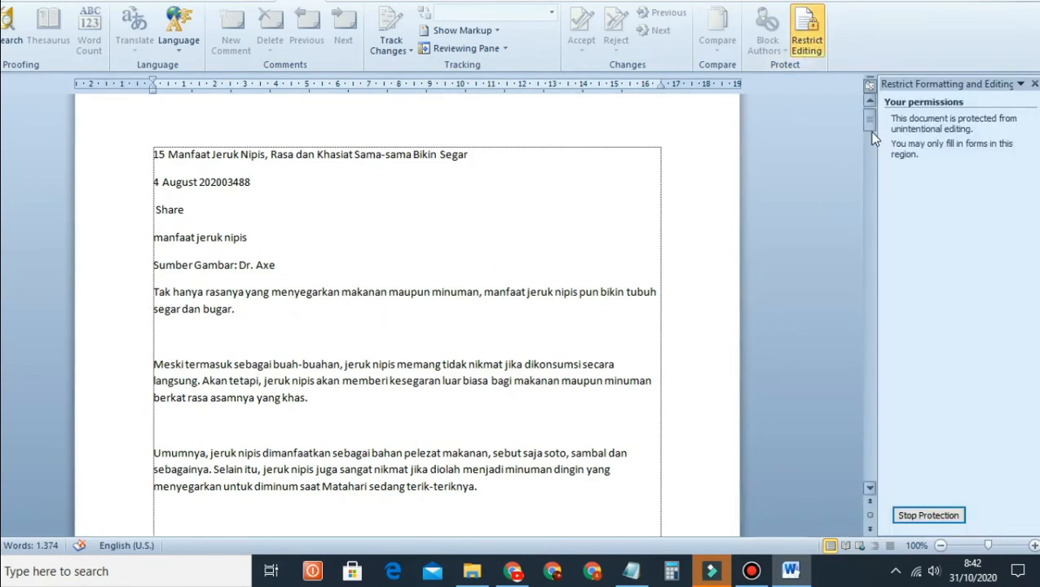
drag(870, 122, 909, 362)
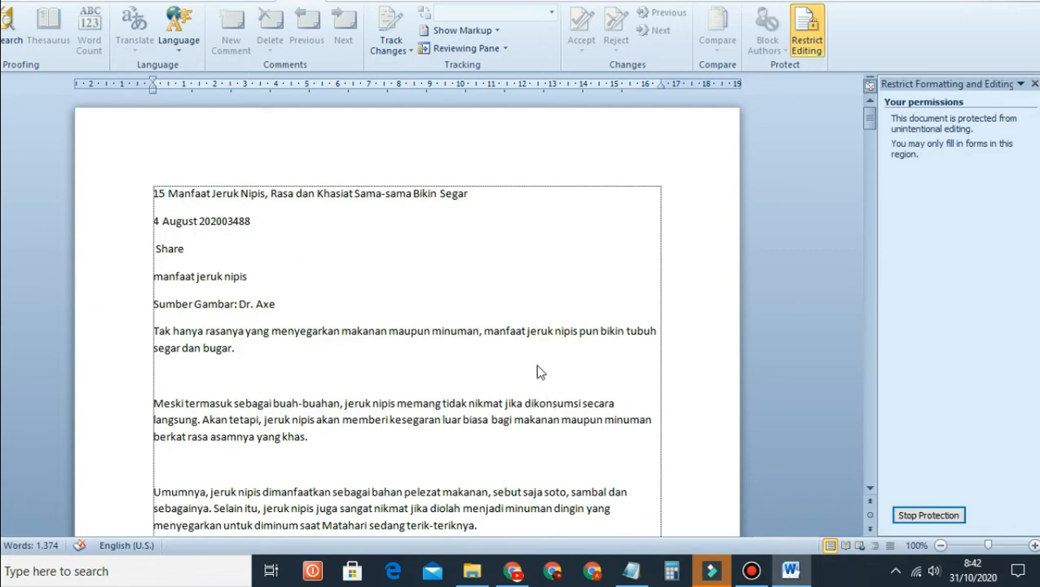
click(936, 515)
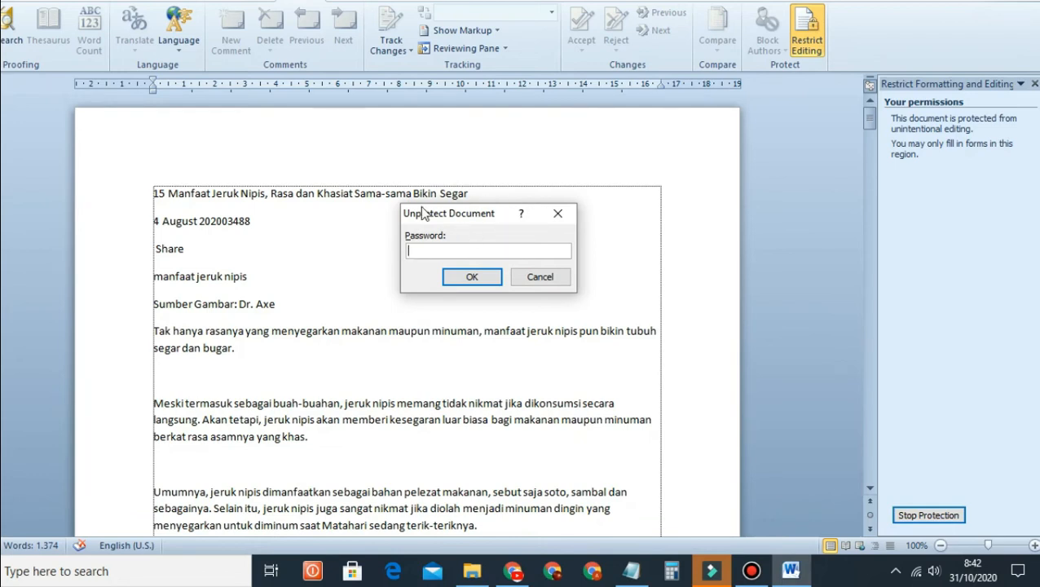
click(633, 568)
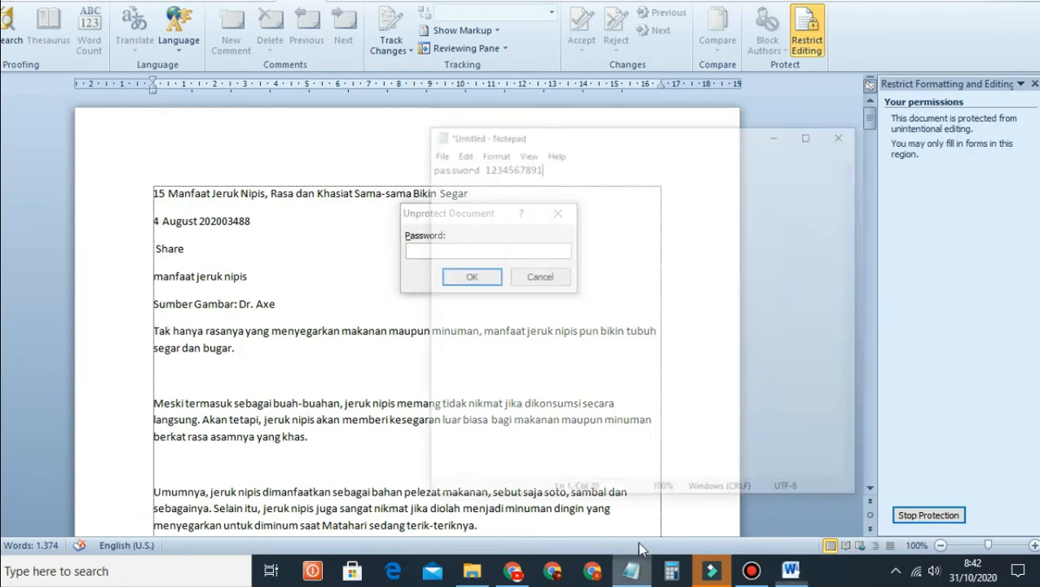
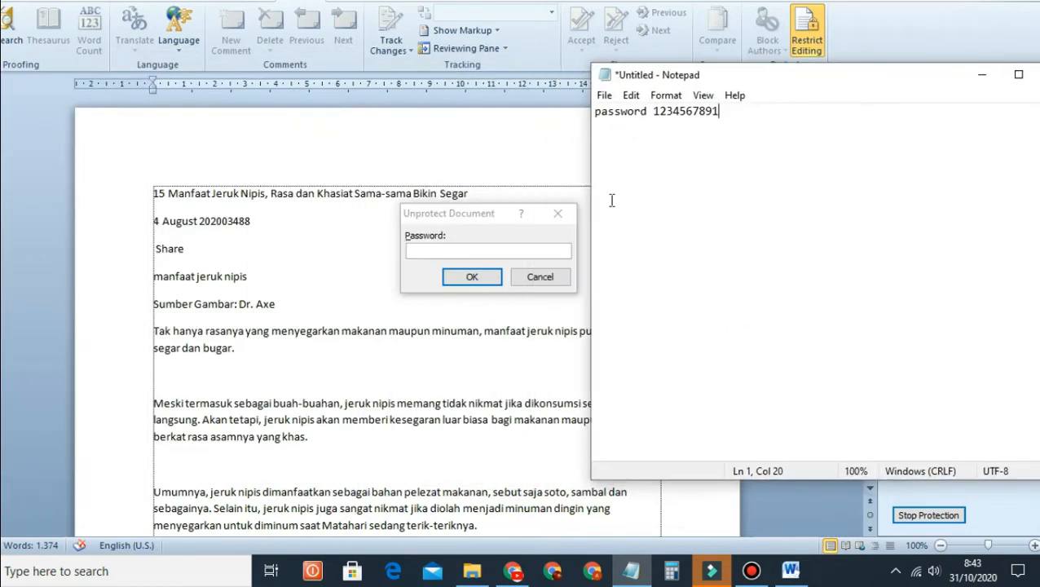
Step: Narrow the Notepad password note slightly and shift it lower so the Unprotect Document prompt stays visible
drag(590, 214, 597, 214)
drag(805, 81, 800, 101)
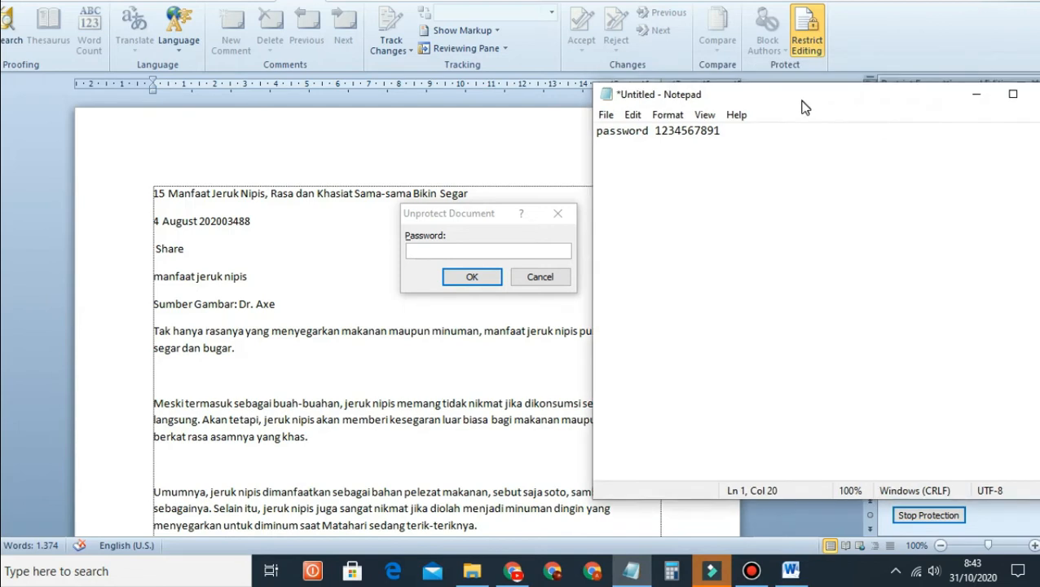
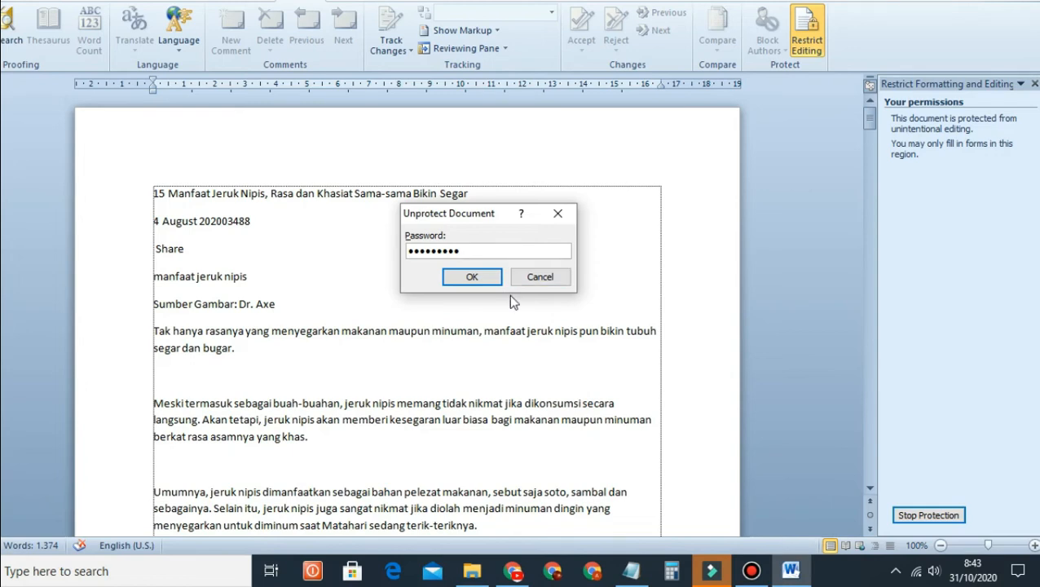
Step: Confirm the Notepad password to unprotect the document, then scroll and drag-select text to test editing
click(472, 277)
scroll(823, 289, down, 10)
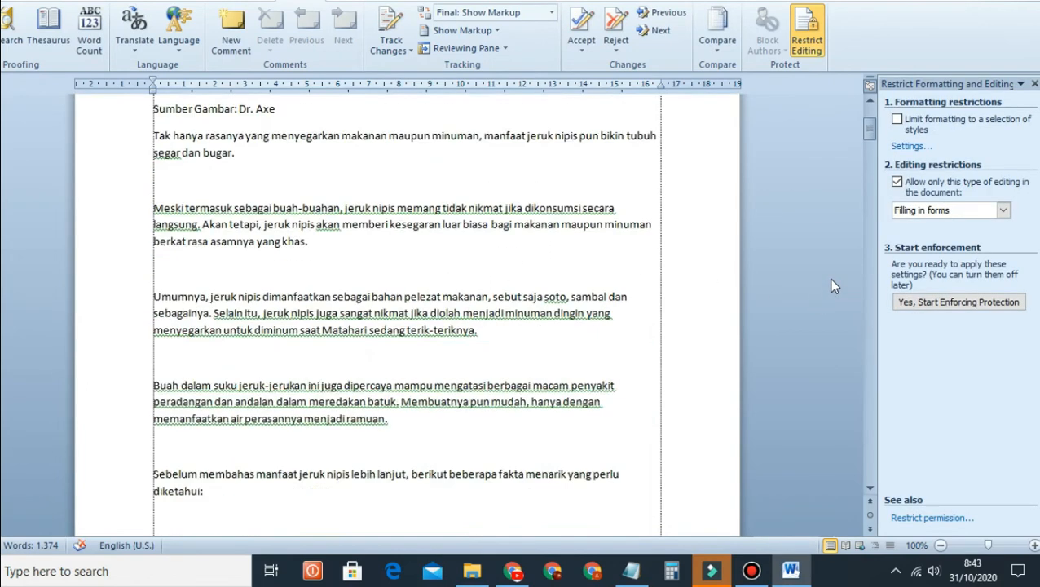
scroll(236, 245, up, 3)
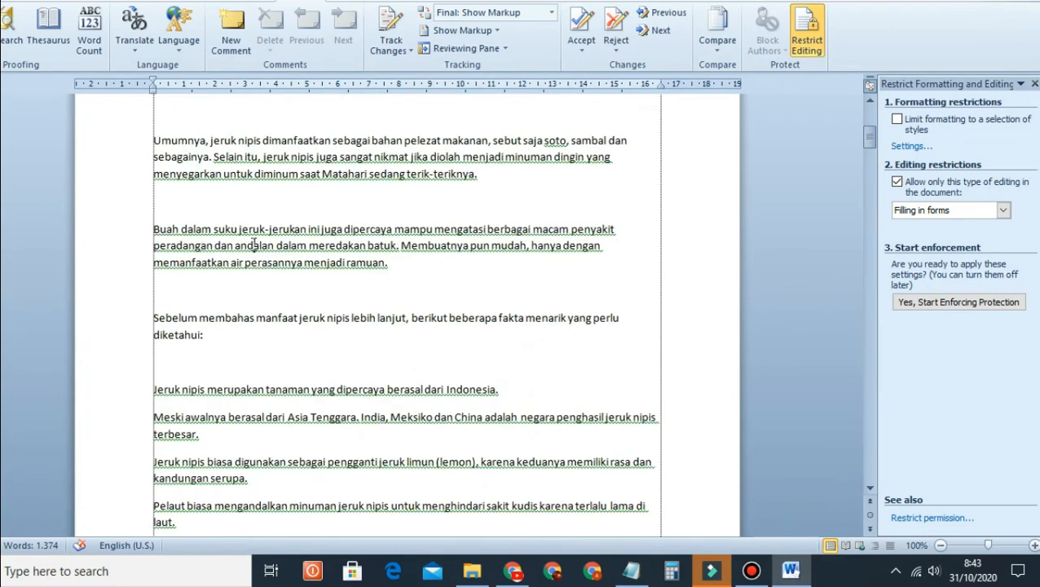
drag(254, 243, 380, 262)
scroll(379, 263, up, 9)
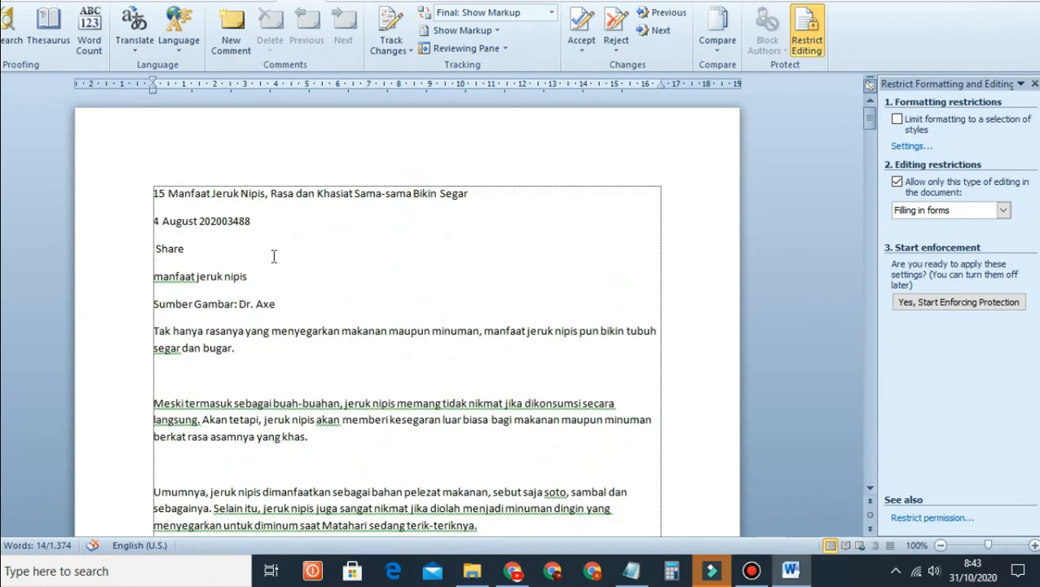
drag(178, 225, 489, 405)
scroll(269, 300, down, 4)
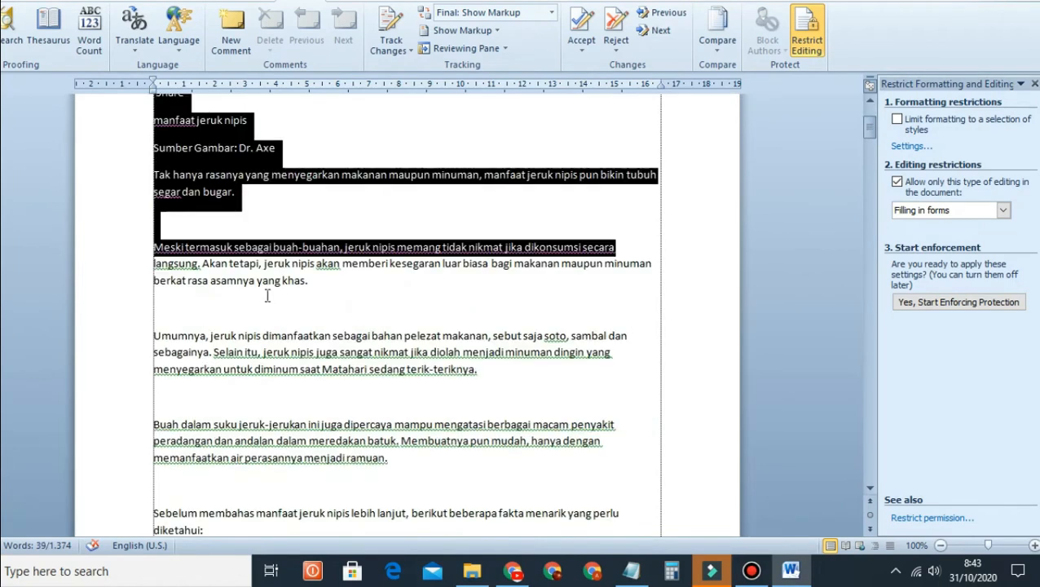
Step: Insert 'ghfkgf' into the second body paragraph and select the title line on the Home tab
click(286, 265)
text(ghfkgf)
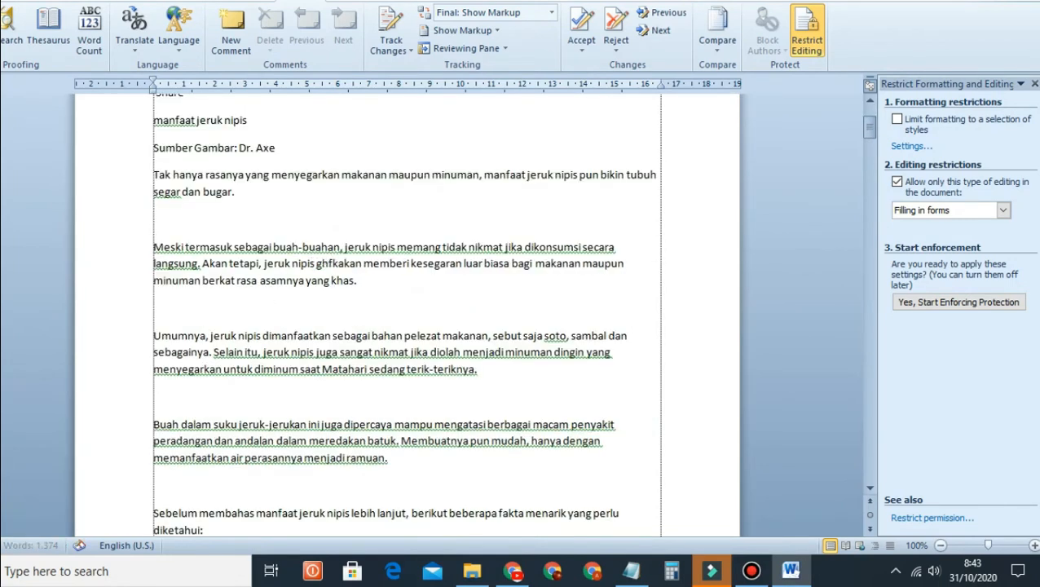
scroll(351, 244, up, 4)
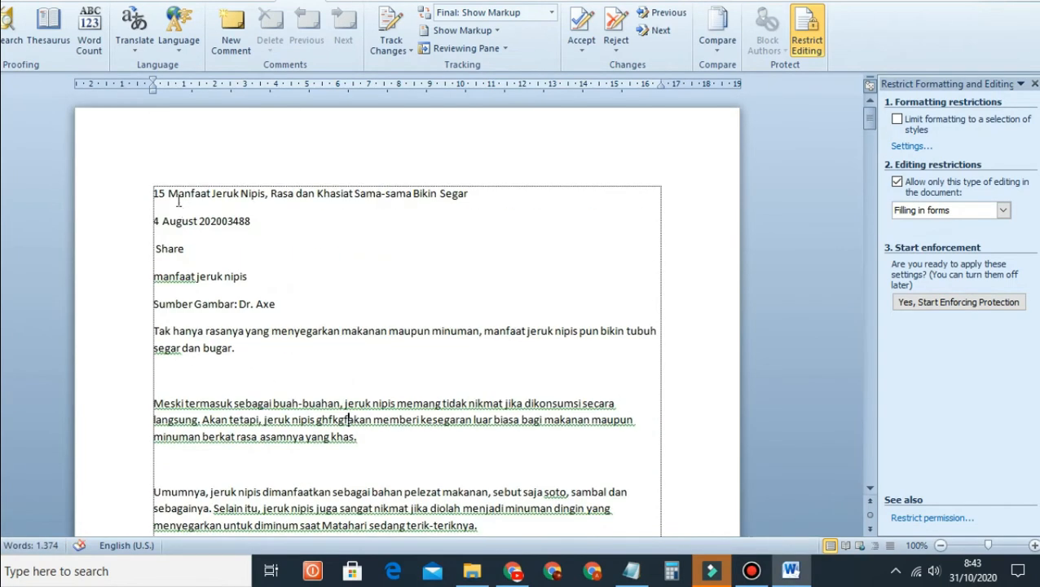
drag(167, 194, 468, 194)
click(8, 1)
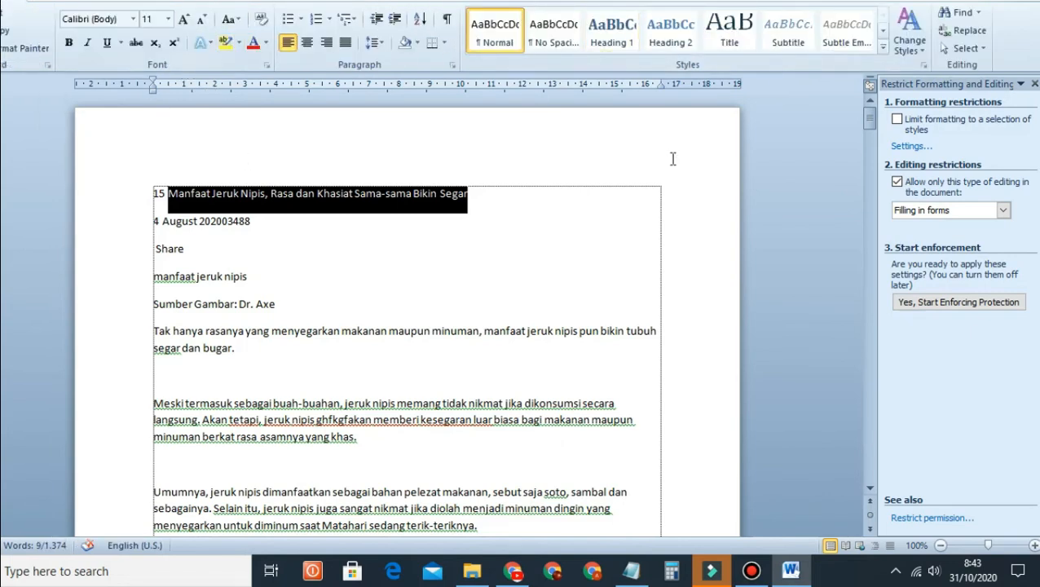
Step: Scroll down through tes test, restore the Word window from full screen and close it
scroll(673, 158, down, 10)
scroll(563, 244, down, 17)
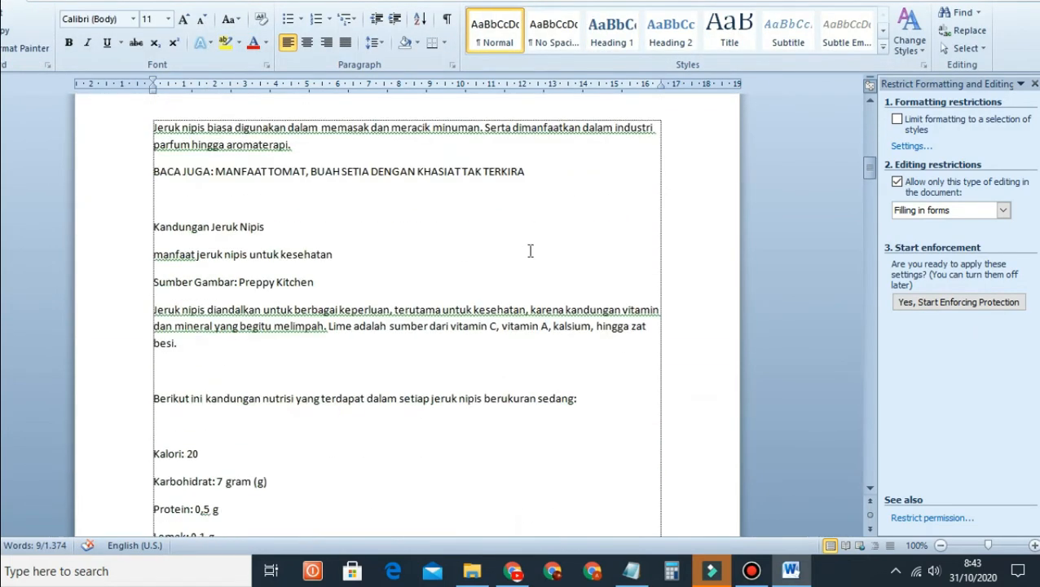
scroll(485, 287, down, 18)
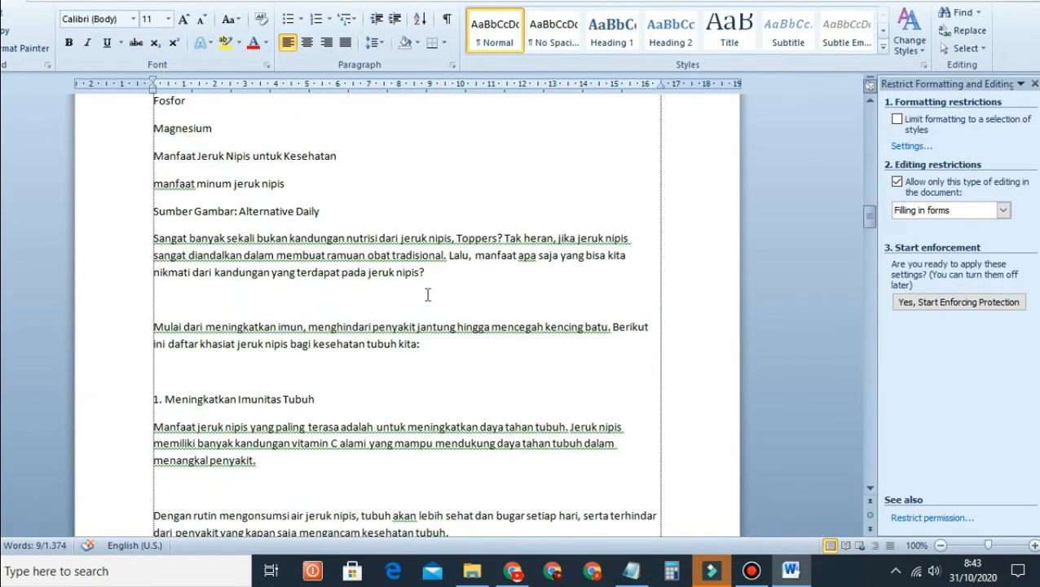
scroll(431, 305, down, 20)
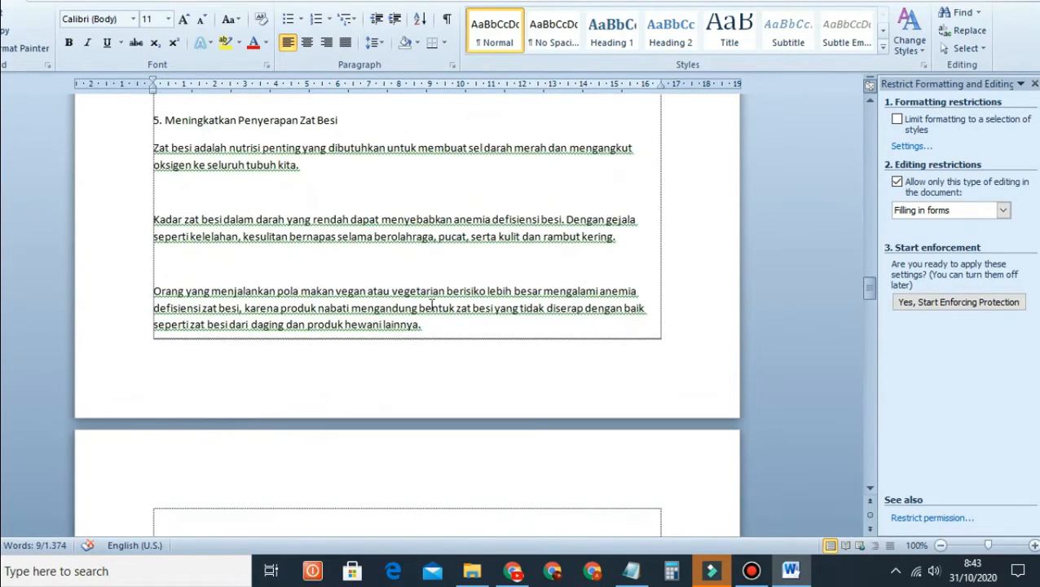
scroll(432, 305, down, 12)
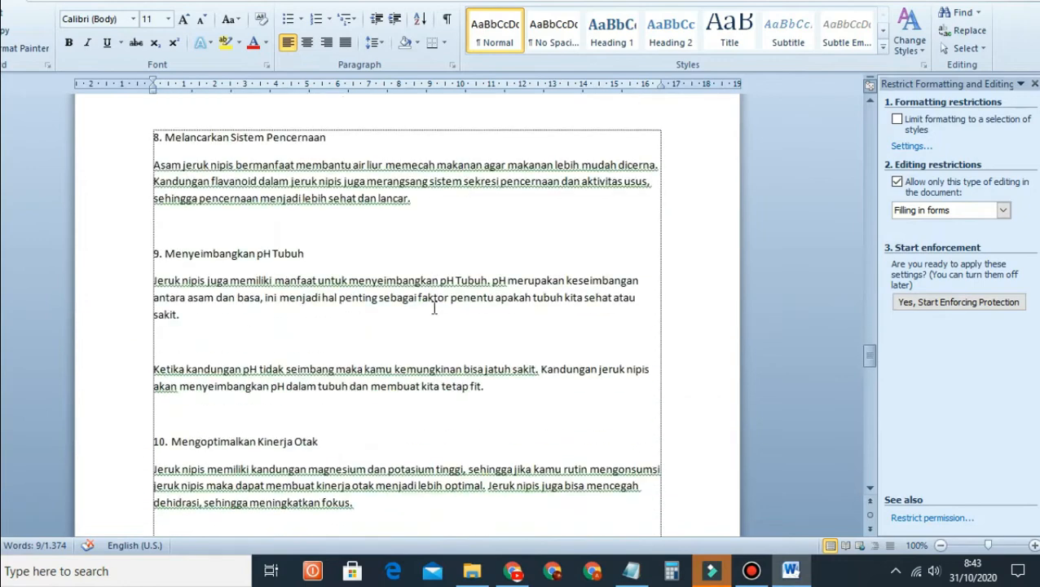
scroll(495, 313, down, 20)
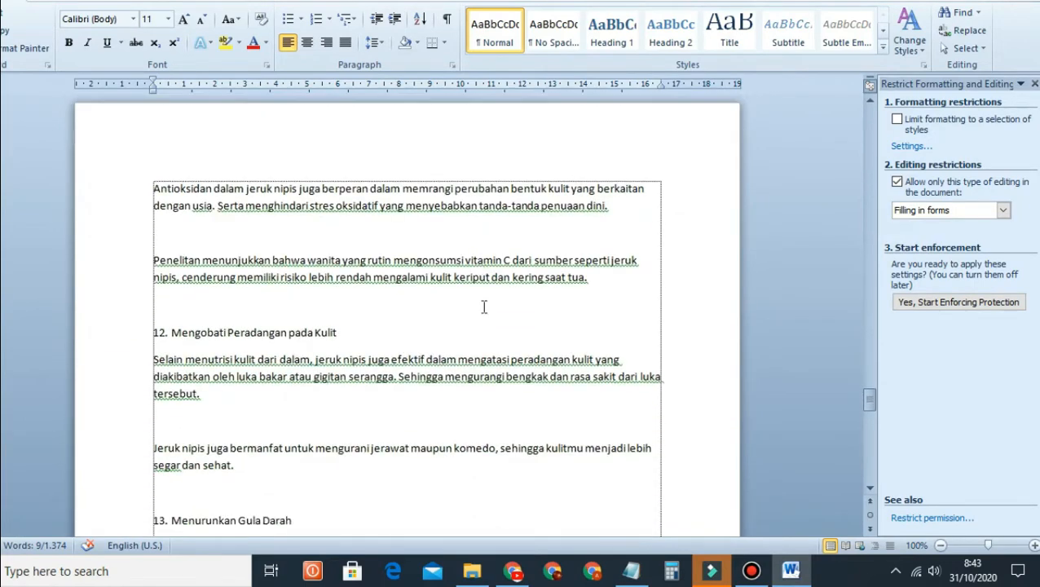
scroll(527, 311, down, 15)
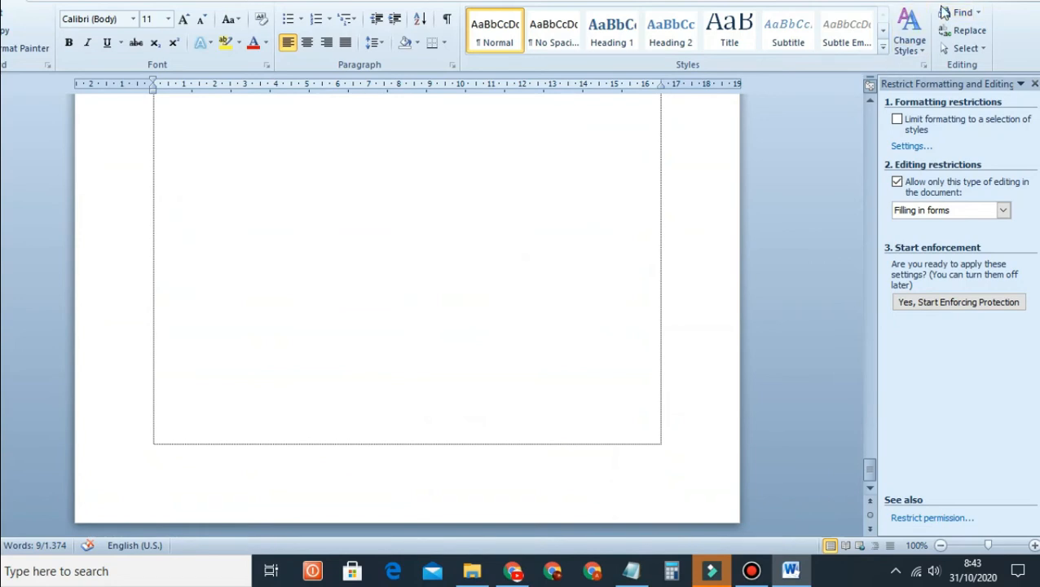
click(988, 1)
click(949, 13)
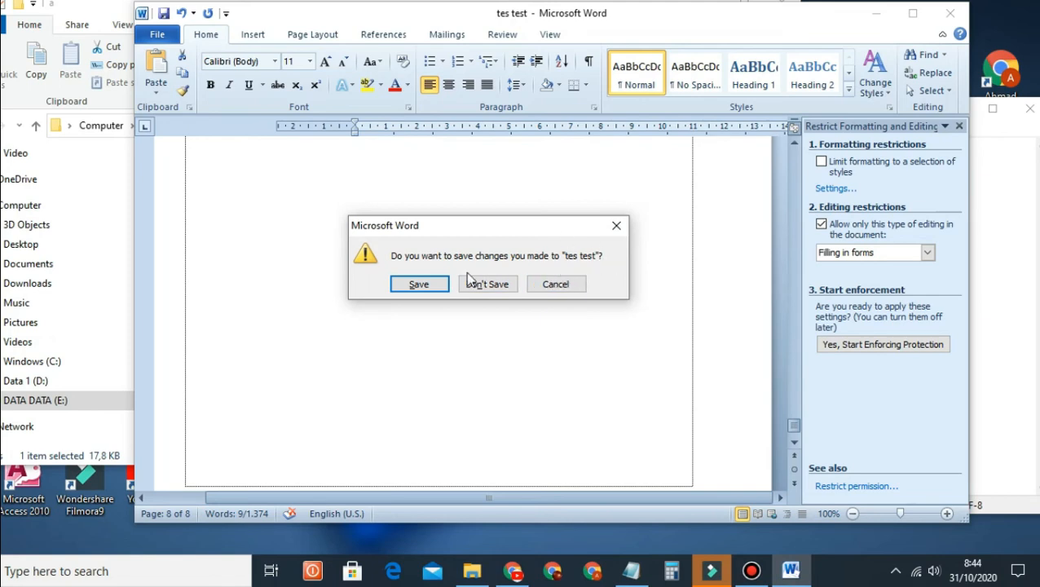
Step: Save the changes to tes test and reopen it from File Explorer
click(416, 285)
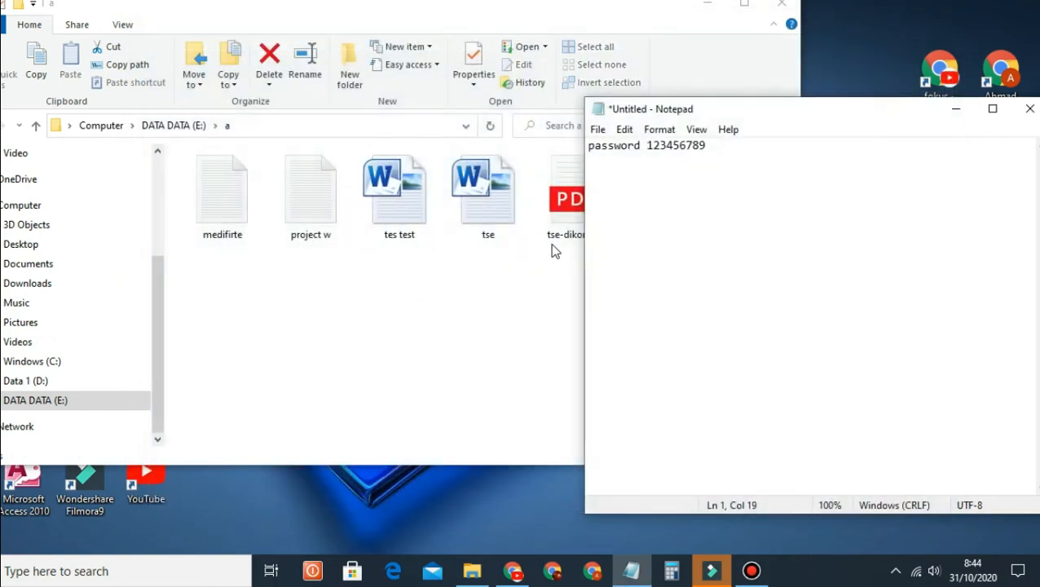
click(957, 110)
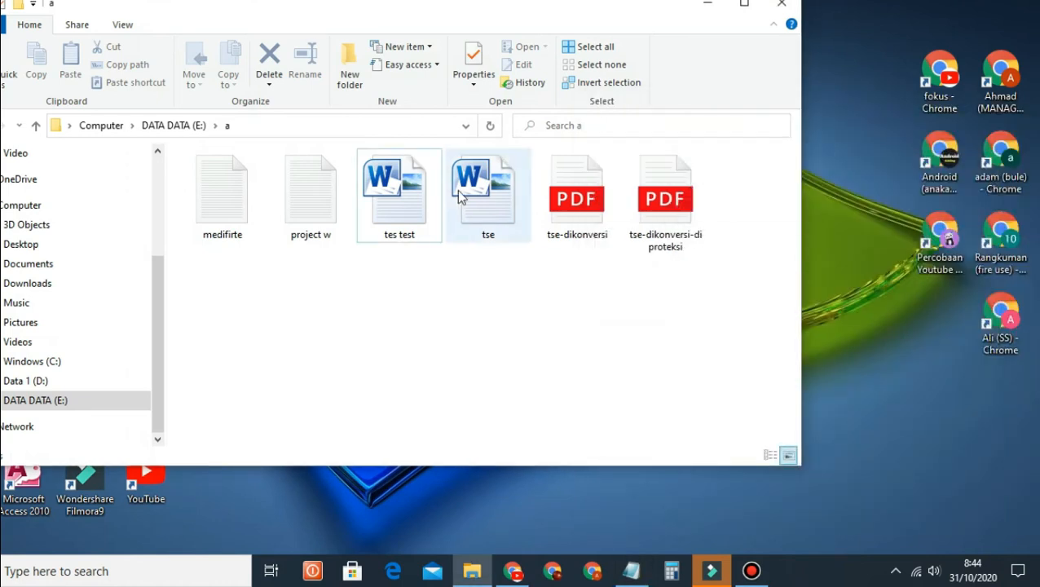
double_click(399, 195)
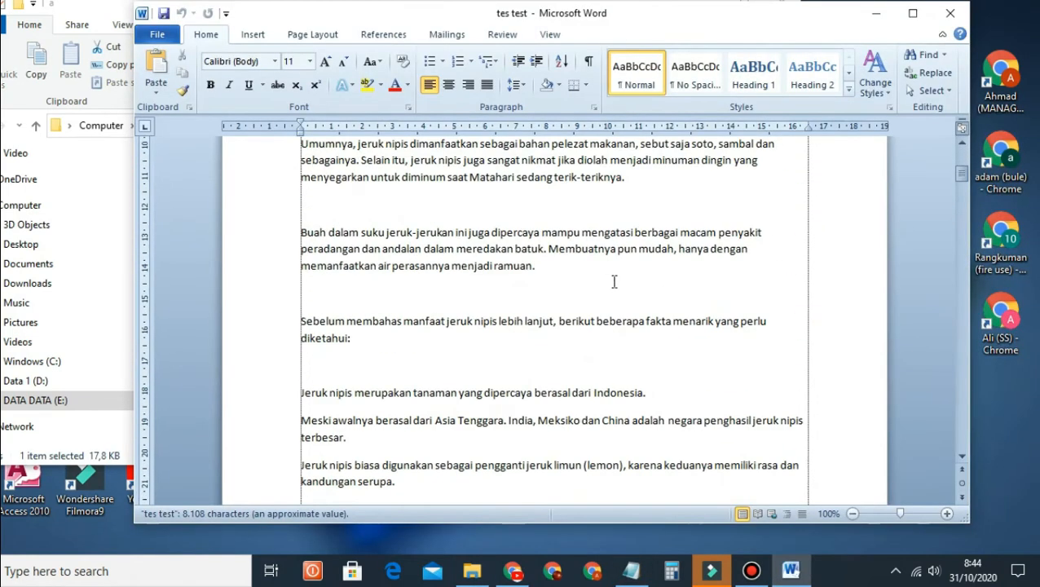
Step: Scroll the reopened tes test to confirm the edit was kept, then close Word
scroll(617, 289, down, 2)
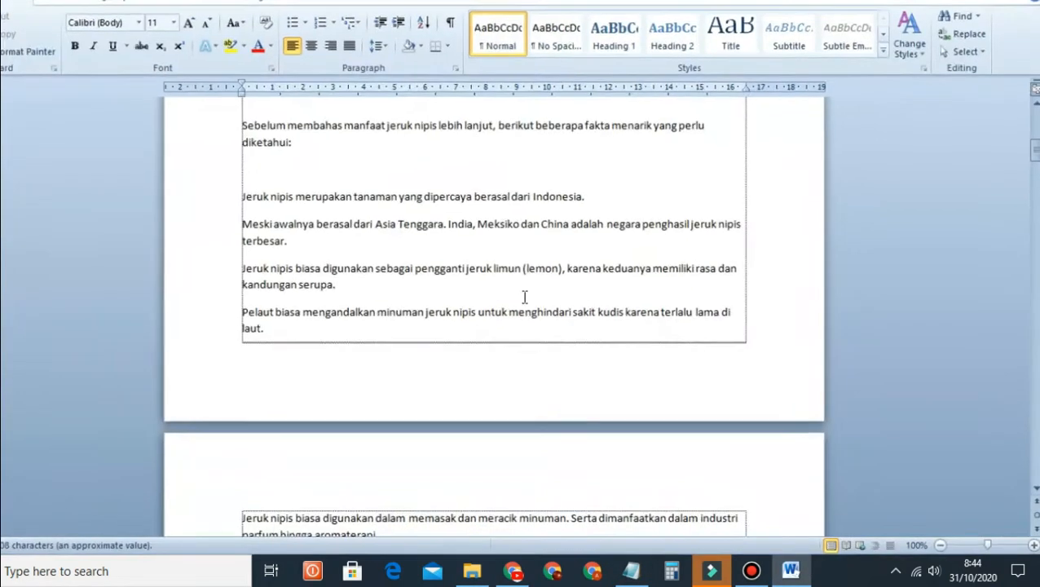
scroll(524, 297, up, 10)
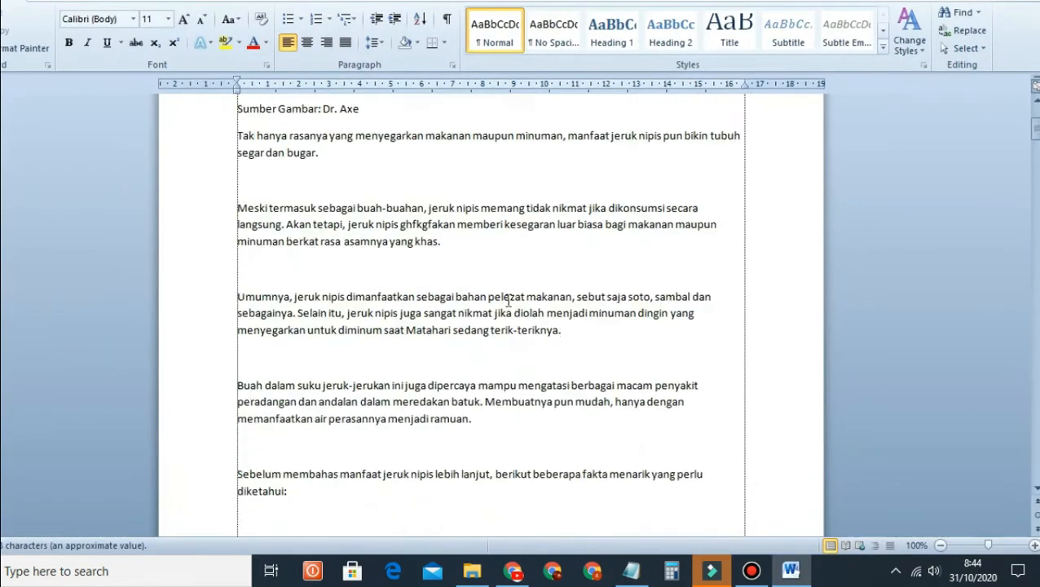
scroll(507, 299, down, 9)
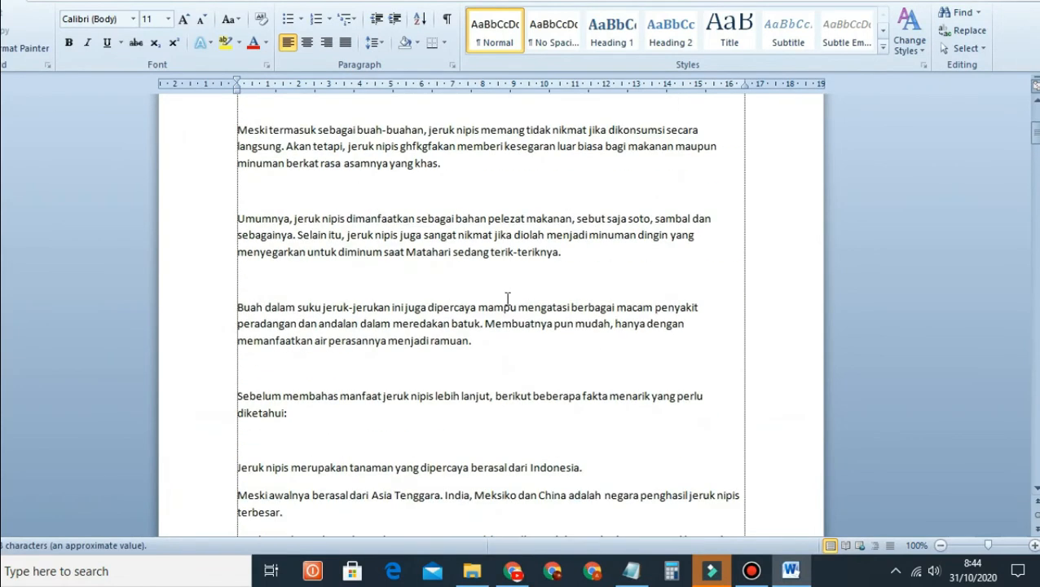
scroll(507, 299, up, 3)
scroll(507, 299, up, 6)
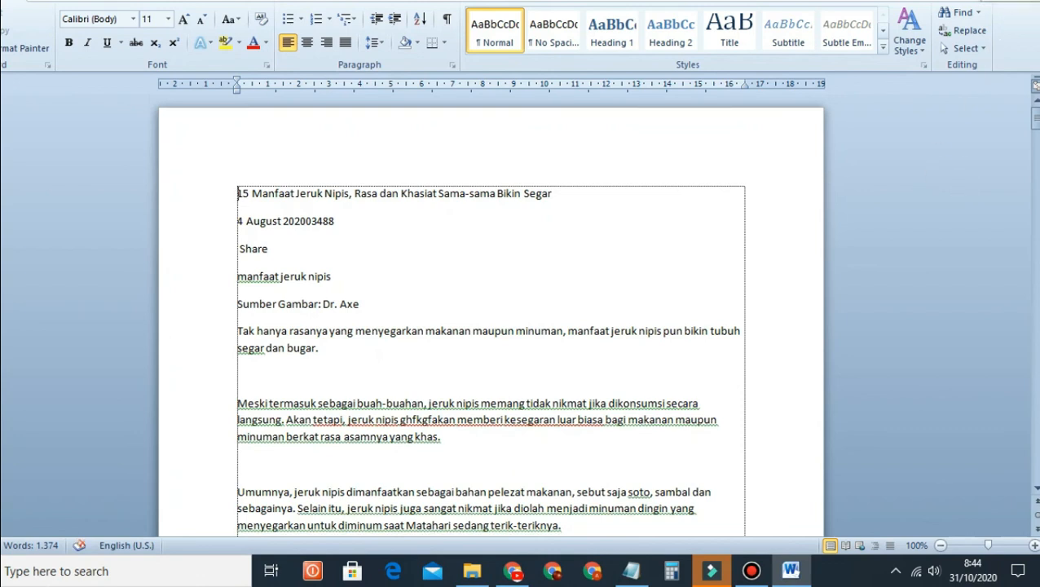
click(1023, 1)
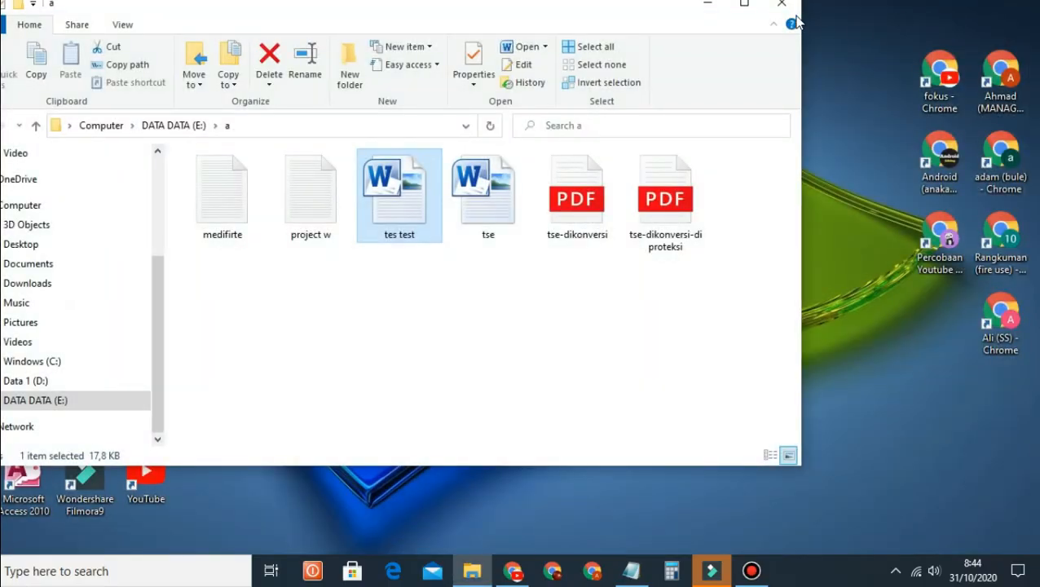
click(792, 3)
right_click(505, 108)
click(522, 147)
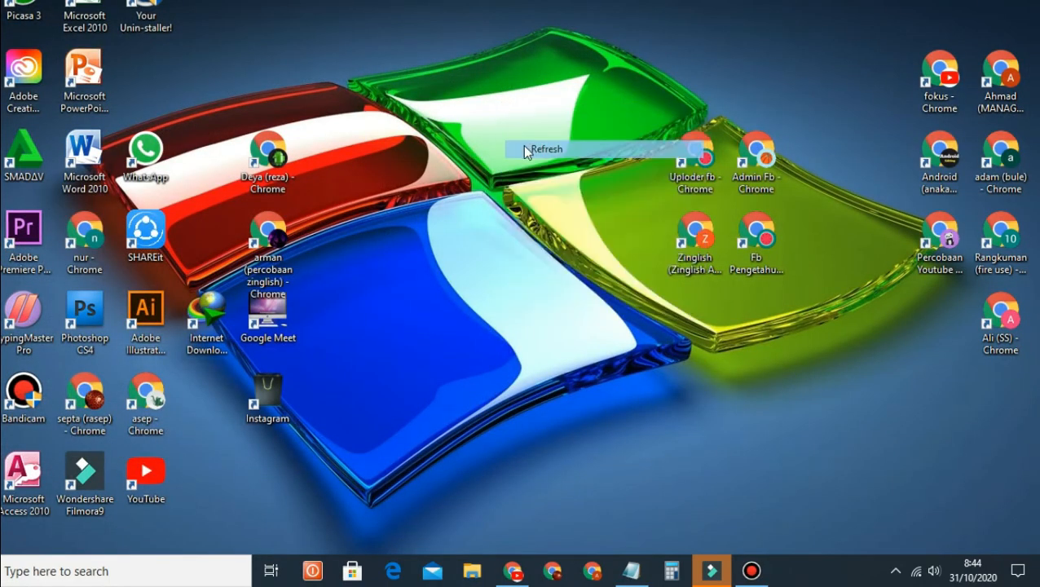
right_click(426, 130)
click(471, 181)
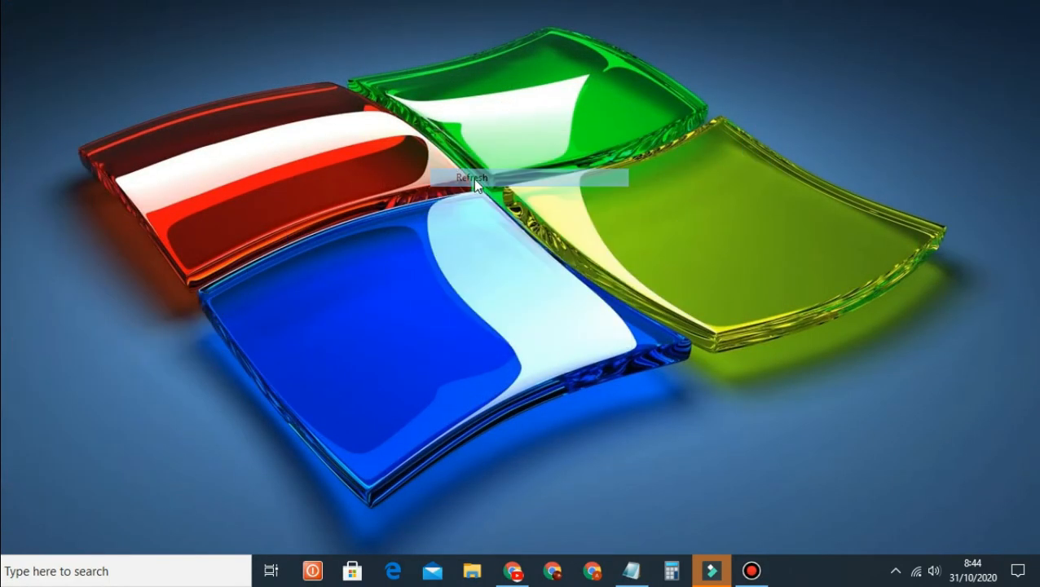
right_click(426, 130)
click(462, 183)
right_click(444, 151)
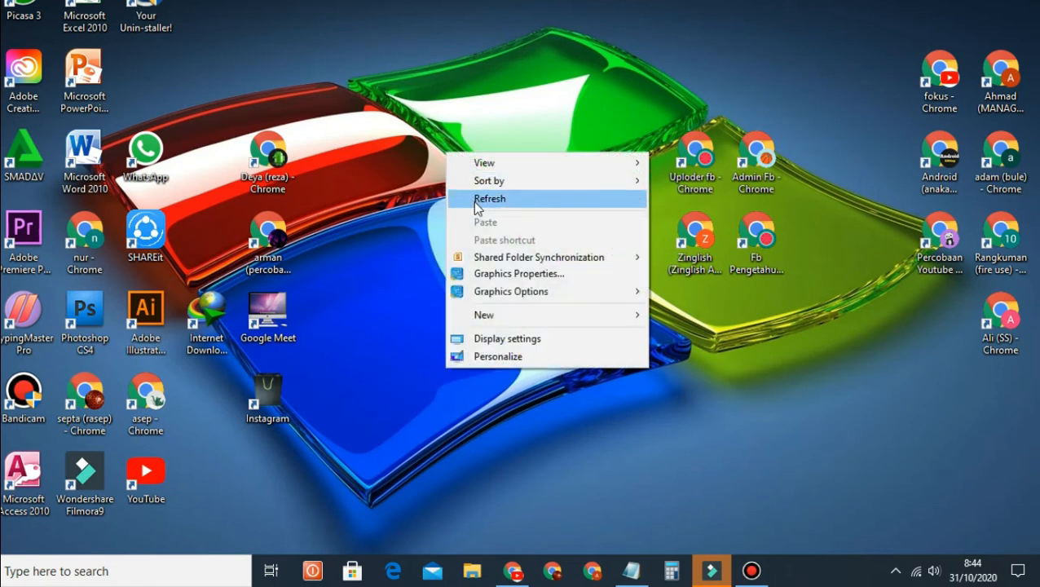
click(473, 201)
right_click(430, 141)
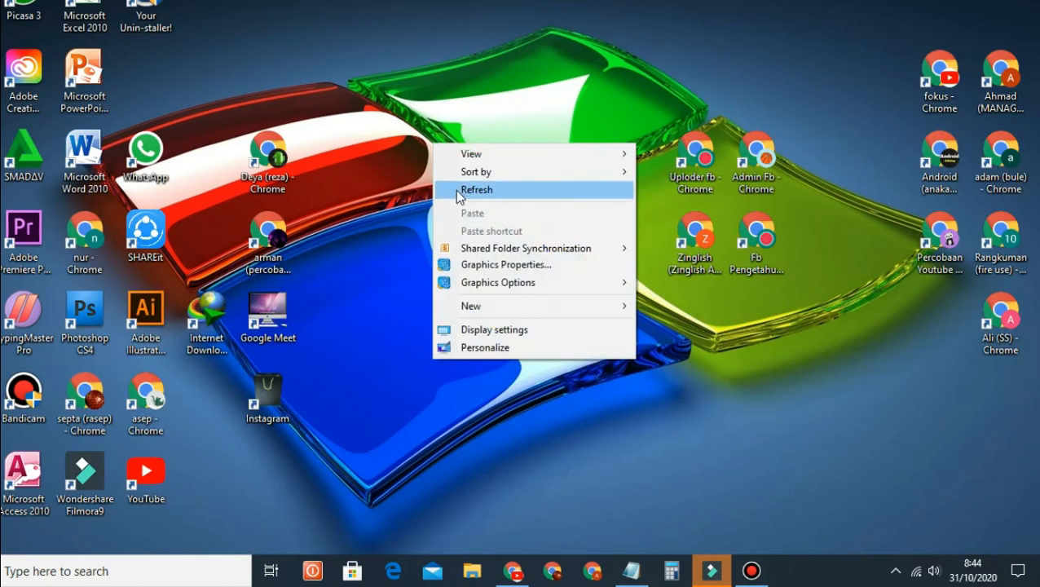
click(458, 189)
right_click(404, 128)
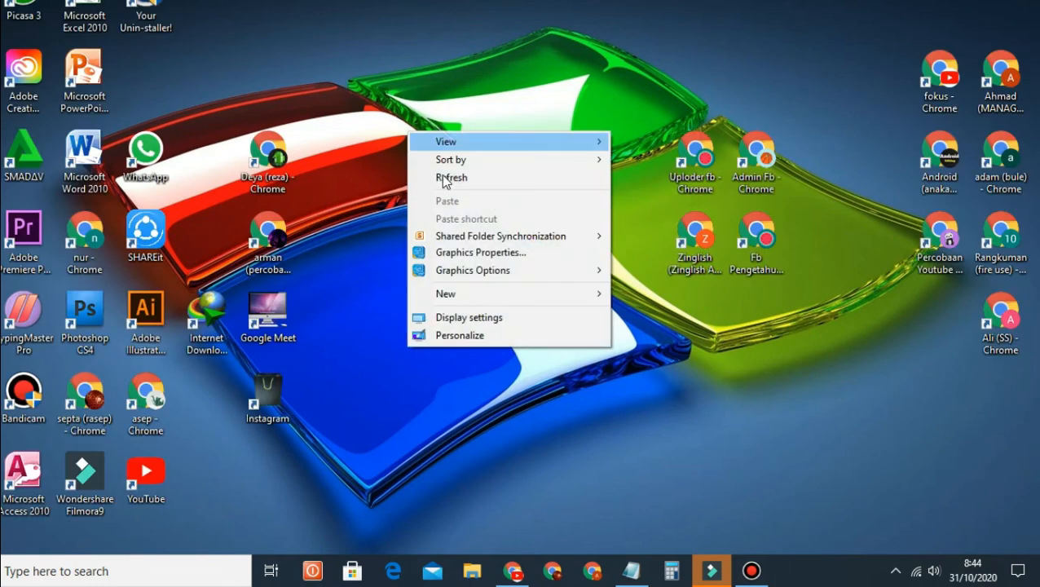
click(445, 178)
right_click(414, 122)
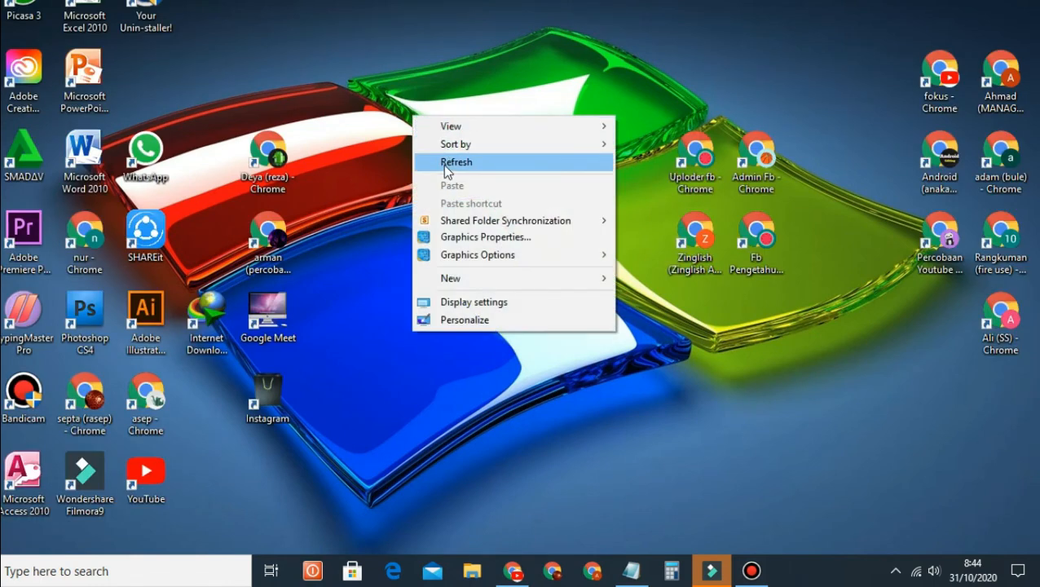